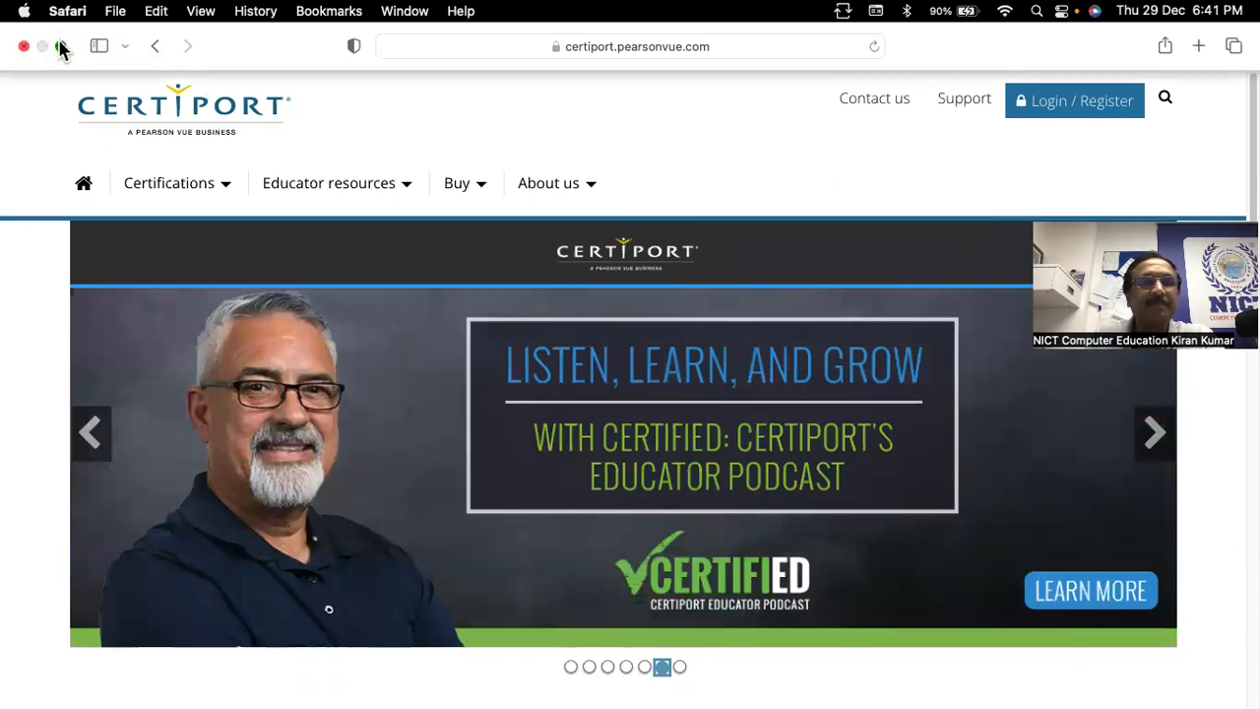
Exit Safari's full-screen mode so the Certiport home page shows in a normal window
{"action": "left_click", "coordinate": [61, 45]}
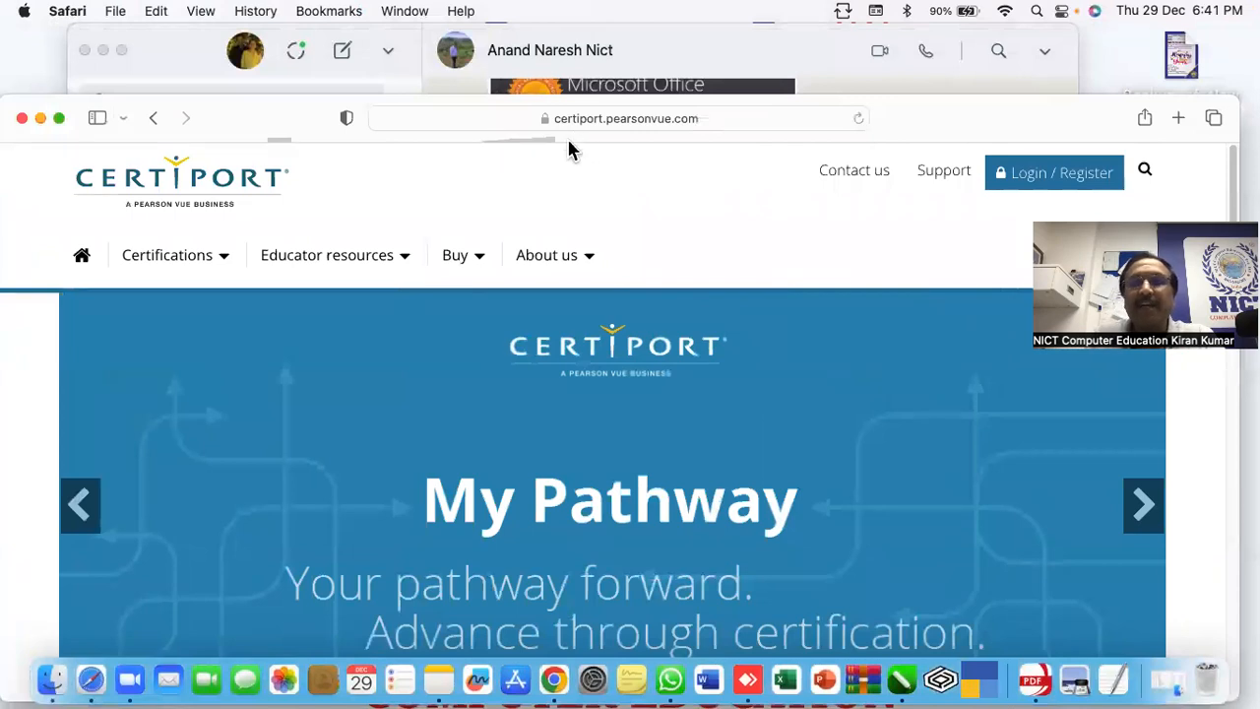
{"action": "left_click", "coordinate": [699, 118]}
{"action": "left_click", "coordinate": [697, 118]}
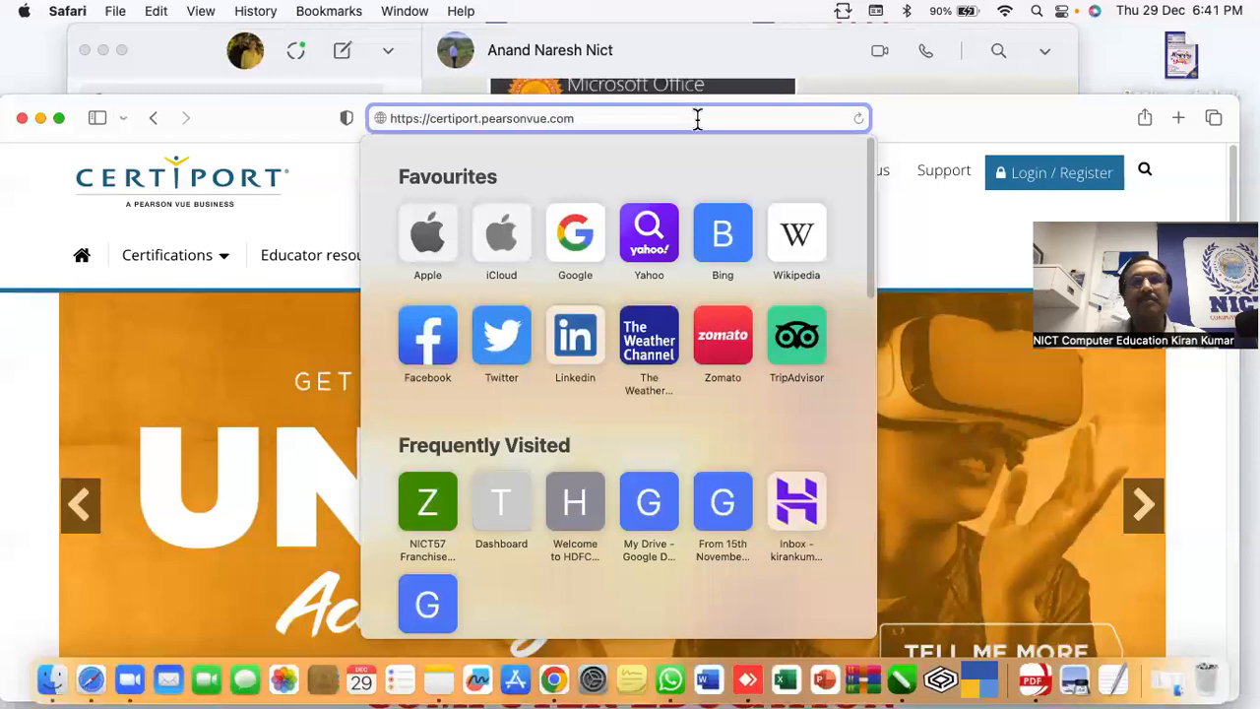
{"action": "key", "text": "BackSpace"}
{"action": "key", "text": "BackSpace"}
{"action": "key", "text": "BackSpace"}
{"action": "key", "text": "BackSpace"}
{"action": "key", "text": "BackSpace"}
{"action": "key", "text": "BackSpace"}
{"action": "key", "text": "BackSpace"}
{"action": "key", "text": "BackSpace"}
{"action": "key", "text": "BackSpace"}
{"action": "key", "text": "BackSpace"}
{"action": "key", "text": "BackSpace"}
{"action": "key", "text": "BackSpace"}
{"action": "key", "text": "BackSpace"}
{"action": "key", "text": "BackSpace"}
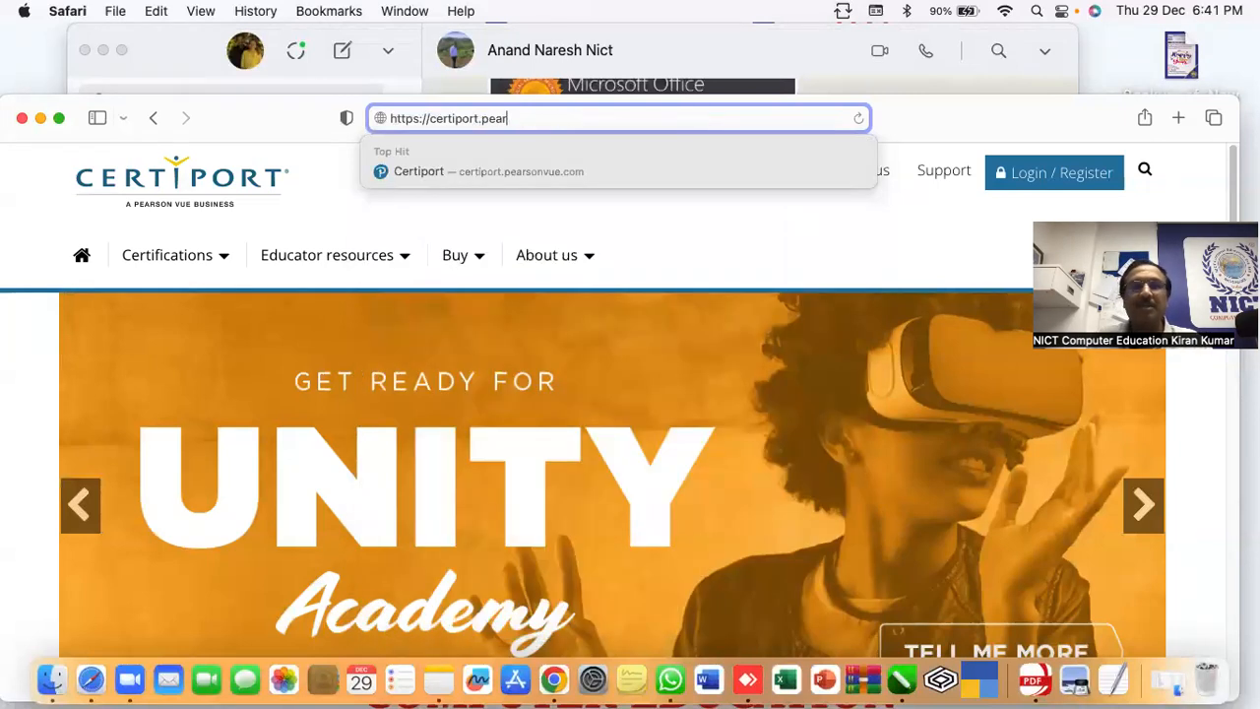
{"action": "type", "text": "com"}
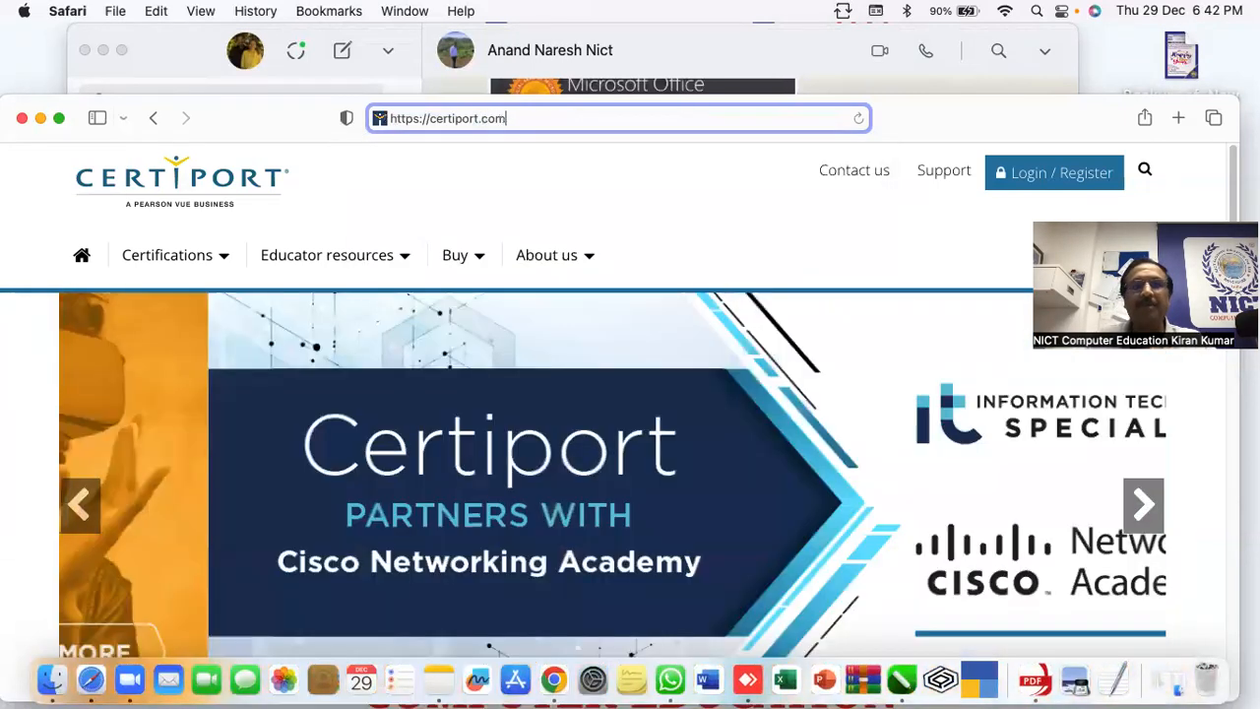
{"action": "key", "text": "Return"}
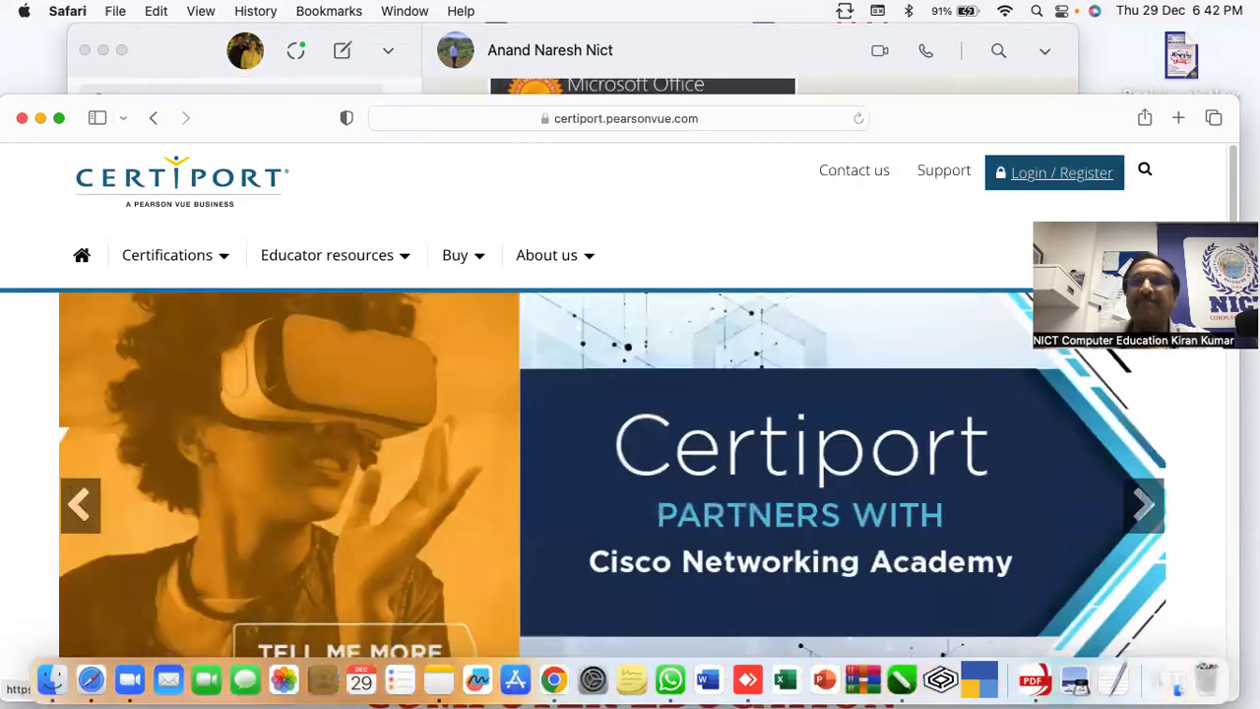
Go to Login / Register and choose Register under New Users
{"action": "left_click", "coordinate": [1055, 173]}
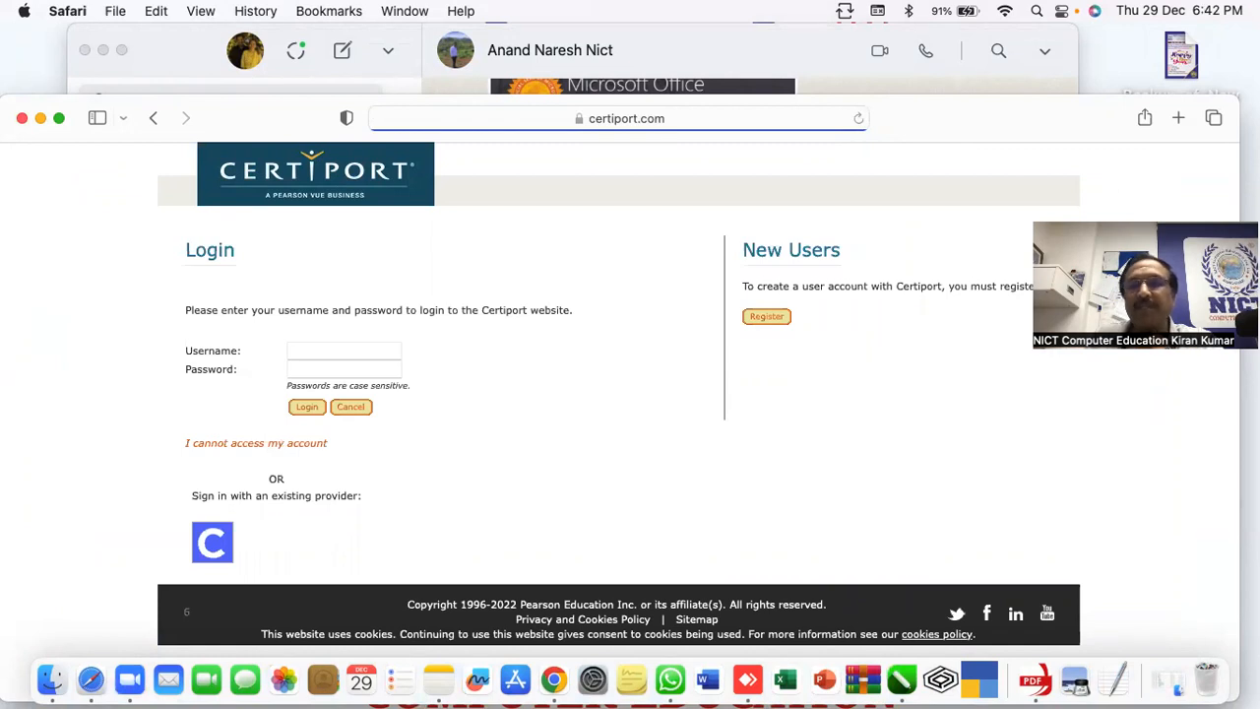
{"action": "left_click", "coordinate": [767, 317]}
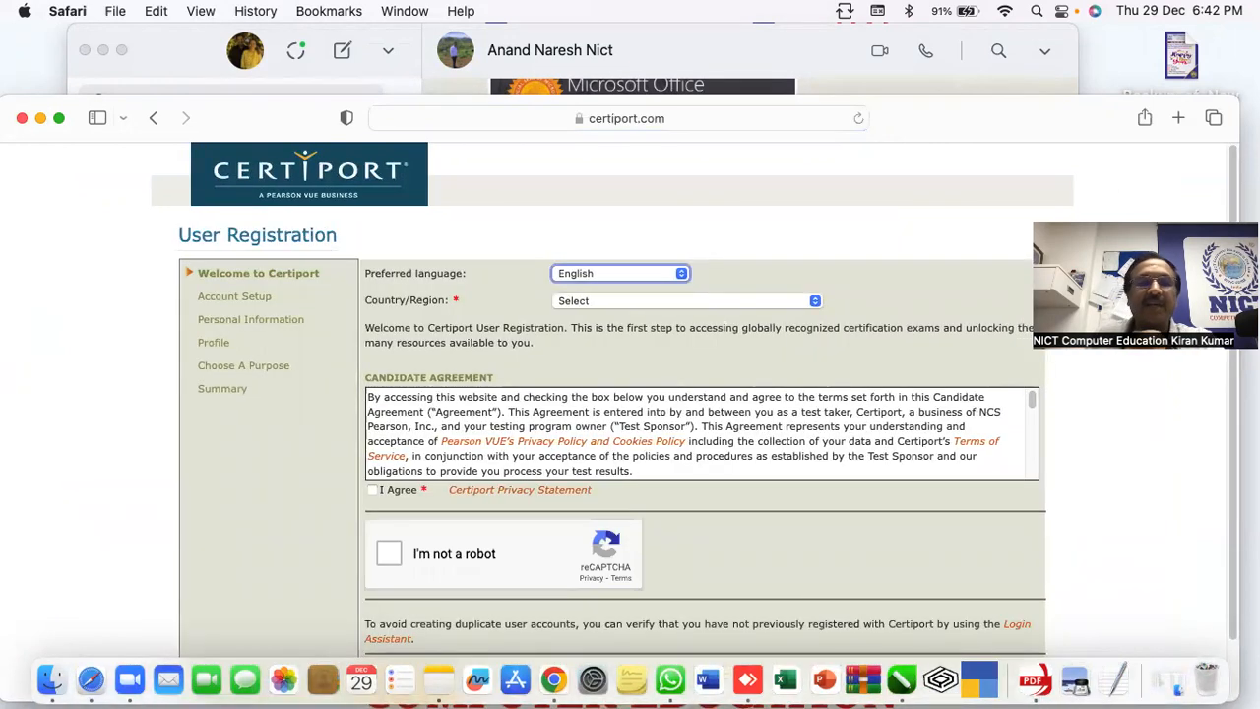
Set Country/Region to India and tick I Agree on the candidate agreement
{"action": "left_click", "coordinate": [625, 300]}
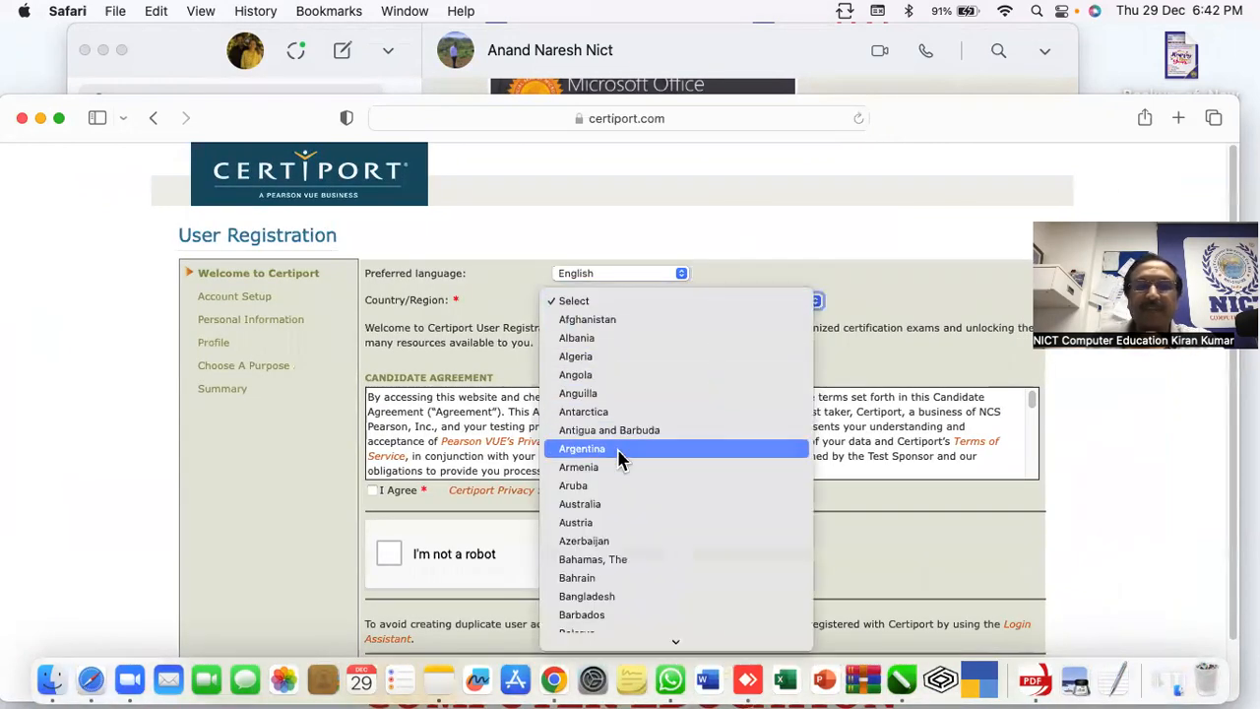
{"action": "scroll", "coordinate": [606, 523], "scroll_direction": "down", "scroll_amount": 10}
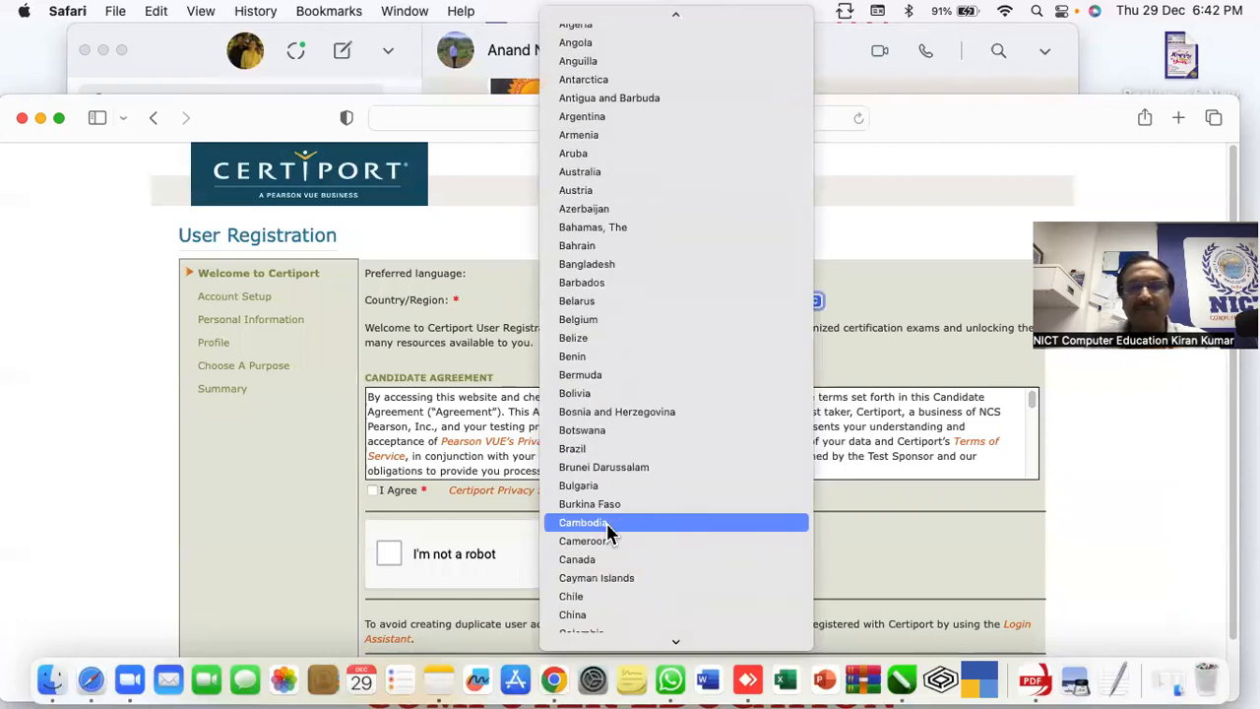
{"action": "scroll", "coordinate": [607, 527], "scroll_direction": "down", "scroll_amount": 12}
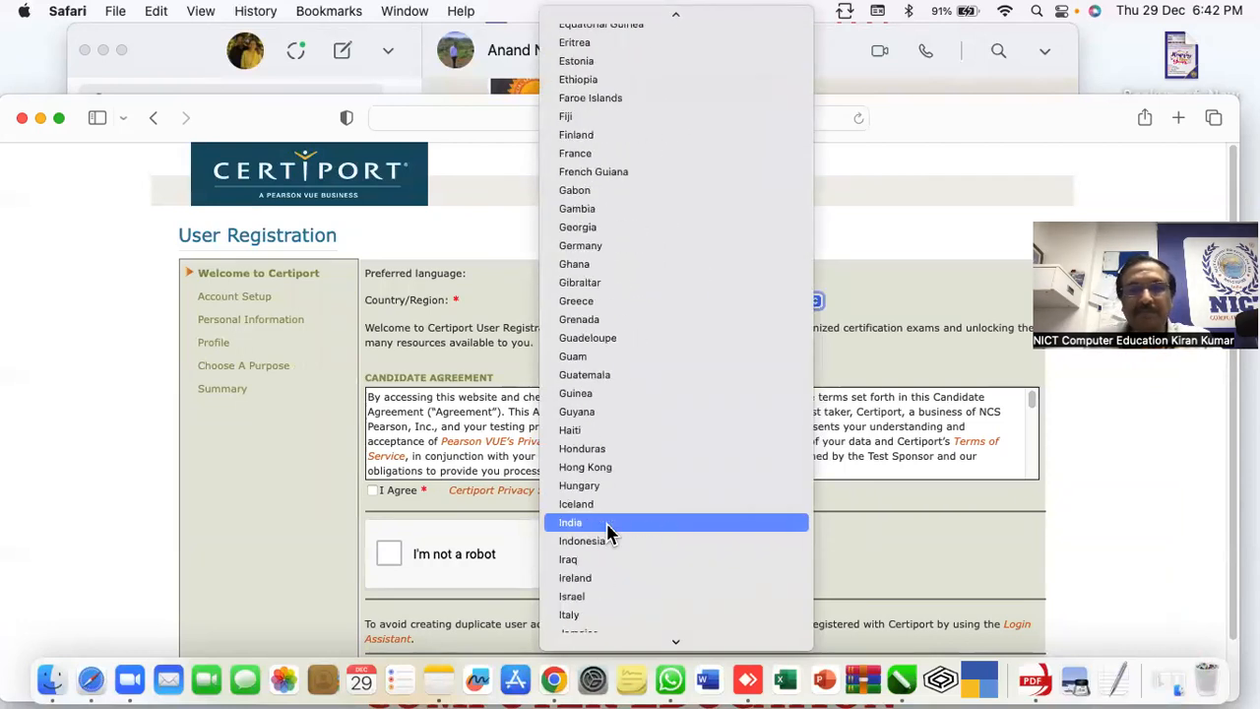
{"action": "left_click", "coordinate": [591, 432]}
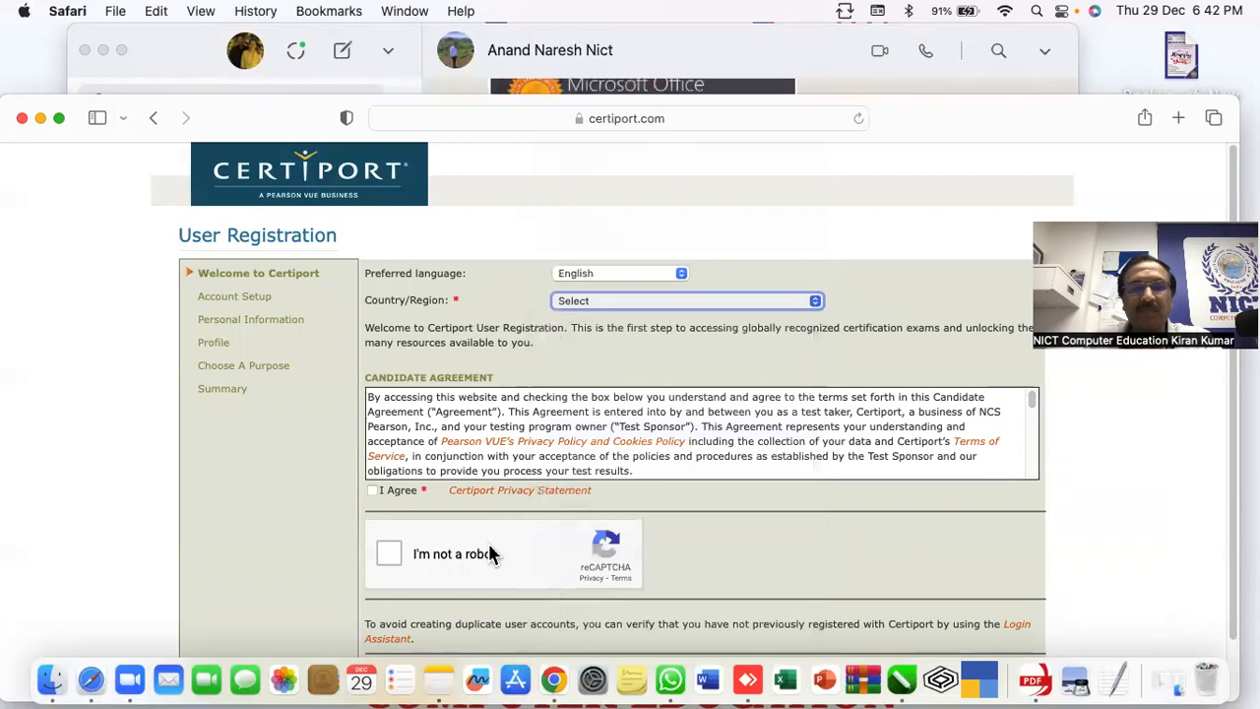
{"action": "left_click", "coordinate": [374, 490]}
Pass the I'm not a robot check by selecting the three car images and verifying
{"action": "left_click", "coordinate": [389, 557]}
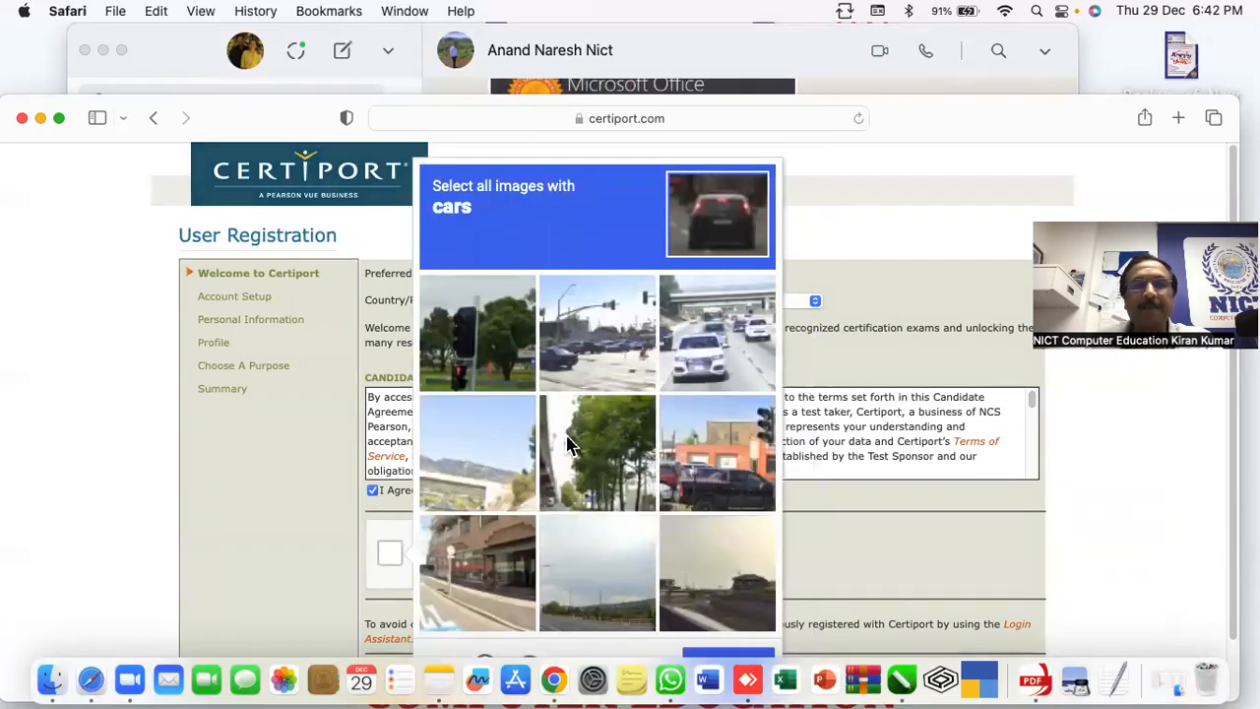
{"action": "left_click", "coordinate": [713, 334]}
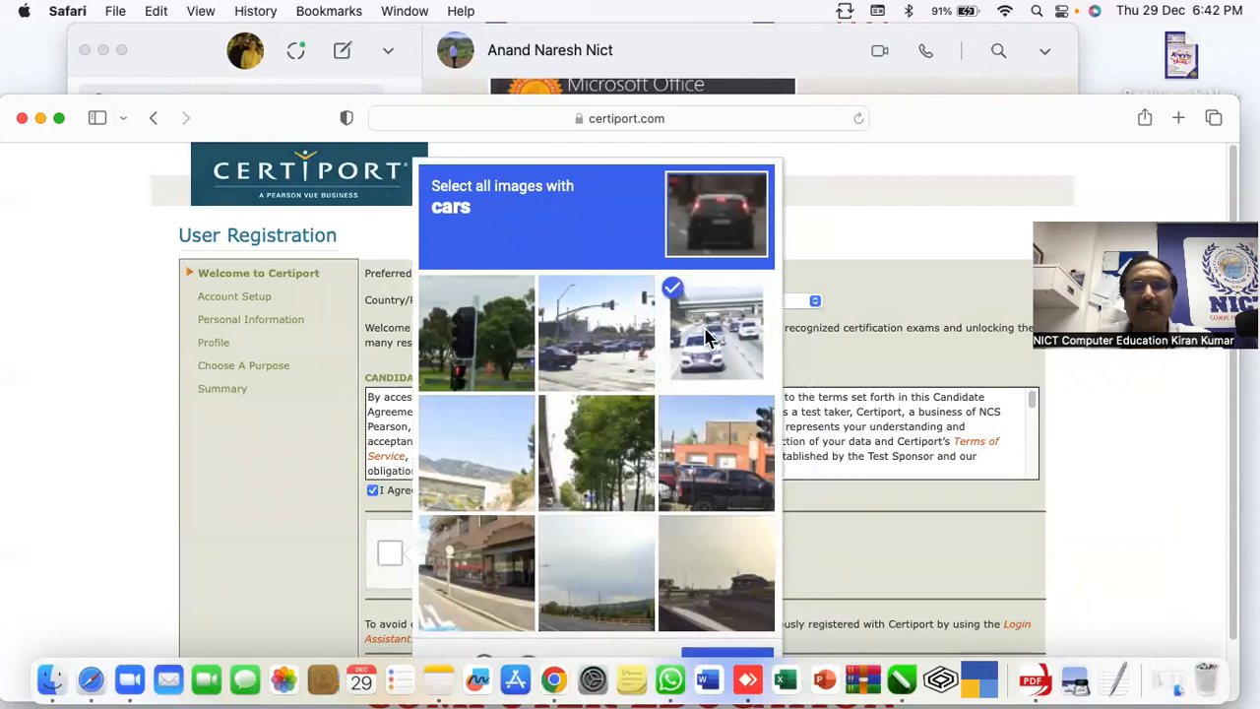
{"action": "left_click", "coordinate": [596, 334]}
{"action": "left_click", "coordinate": [730, 482]}
{"action": "scroll", "coordinate": [624, 562], "scroll_direction": "down", "scroll_amount": 1}
{"action": "left_click_drag", "start_coordinate": [275, 118], "coordinate": [277, 56]}
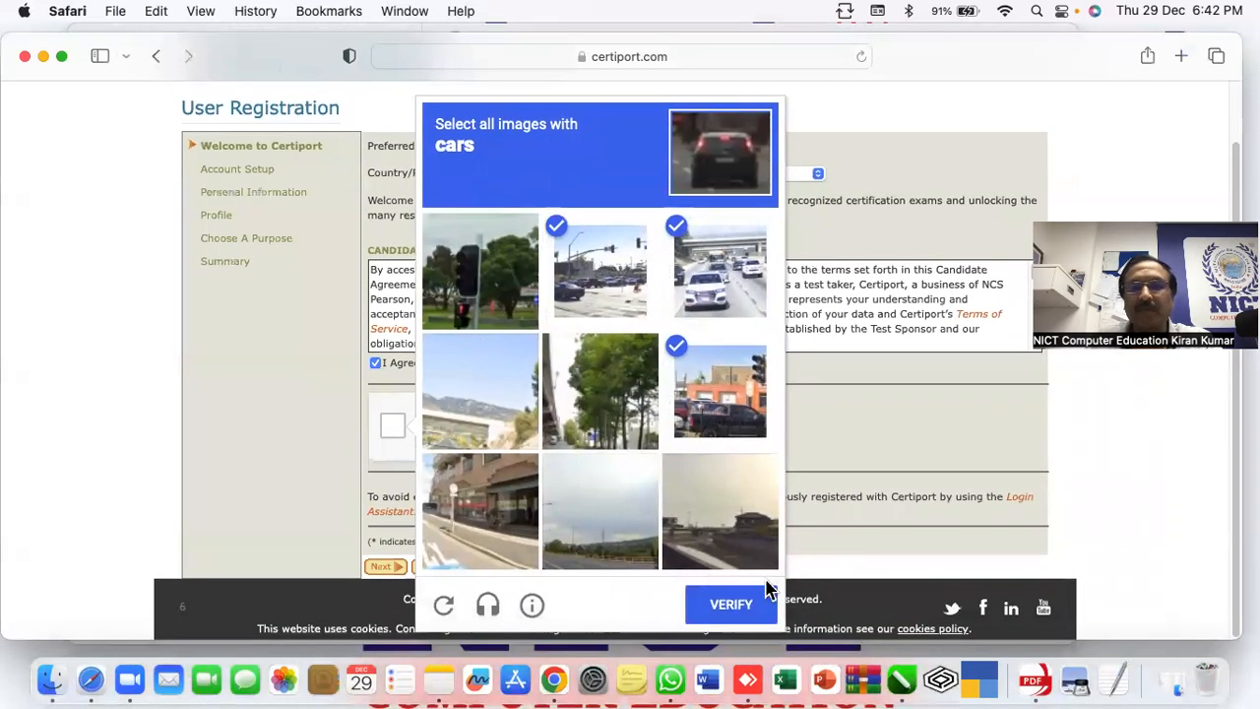
{"action": "left_click", "coordinate": [731, 605]}
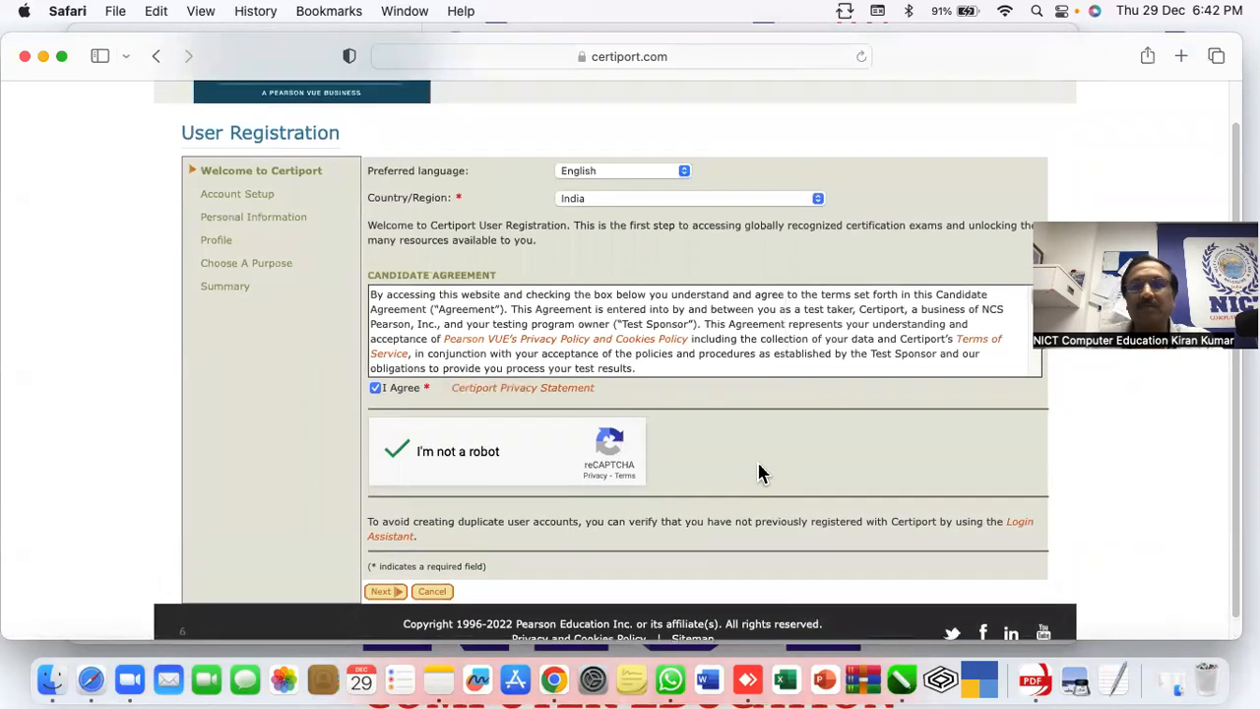
{"action": "scroll", "coordinate": [745, 464], "scroll_direction": "up", "scroll_amount": 2}
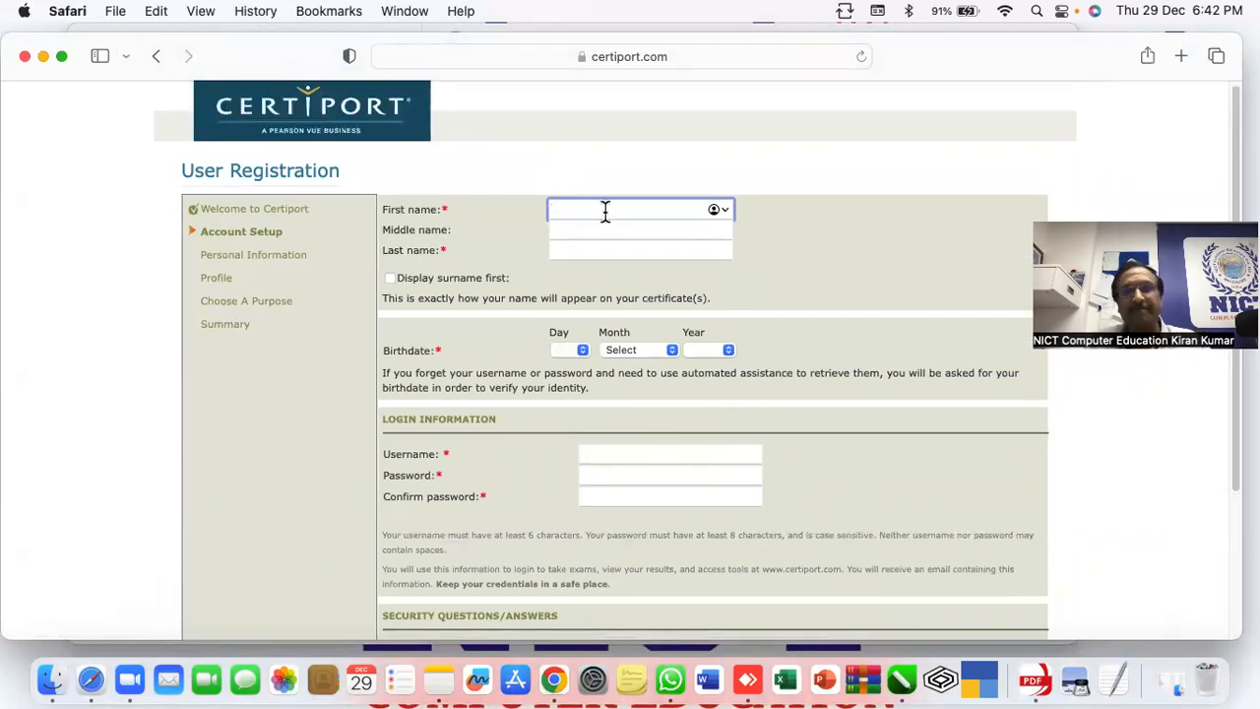
Enter the candidate's first name and last name in Account Setup
{"action": "type", "text": "NICT"}
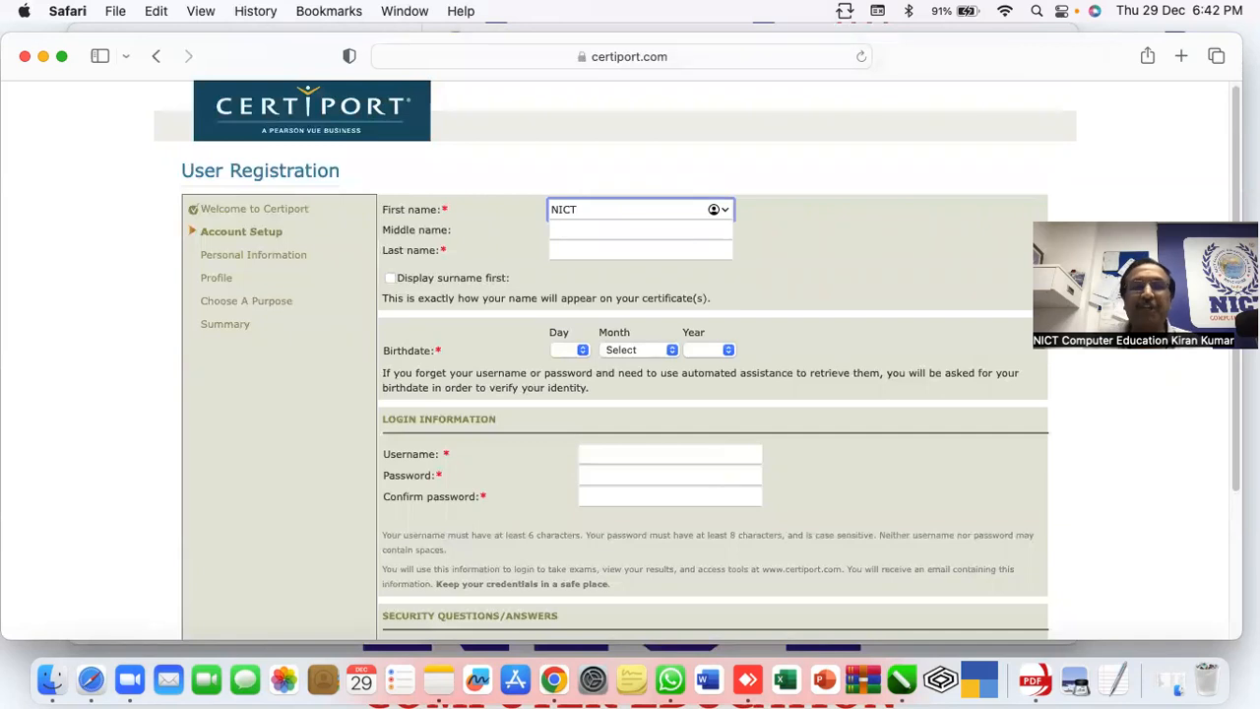
{"action": "left_click", "coordinate": [614, 244]}
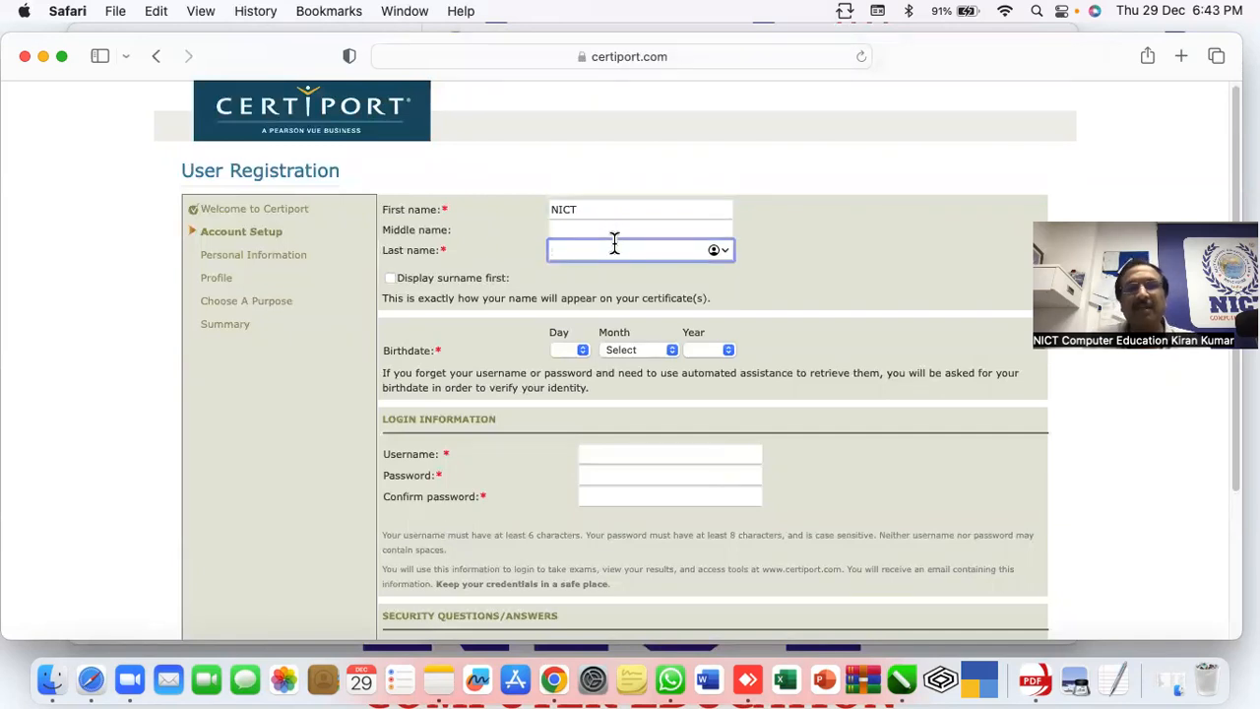
{"action": "type", "text": "Koramangal"}
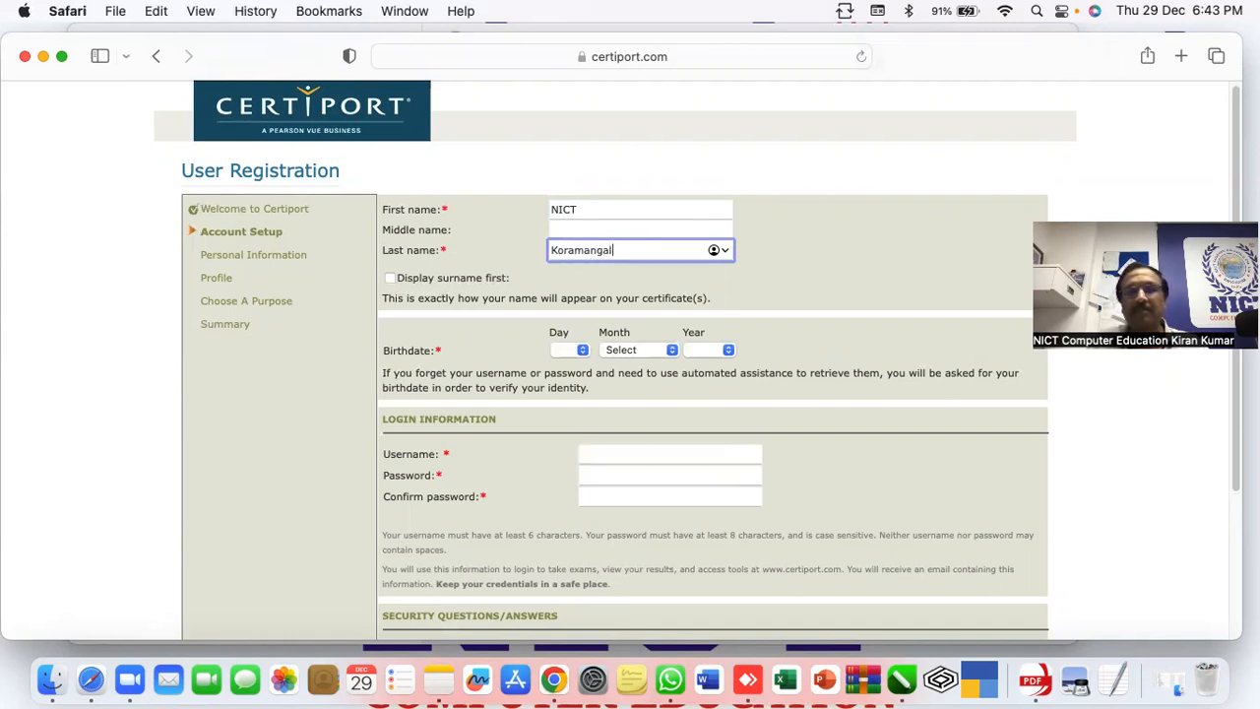
{"action": "key", "text": "BackSpace"}
{"action": "key", "text": "BackSpace"}
{"action": "key", "text": "BackSpace"}
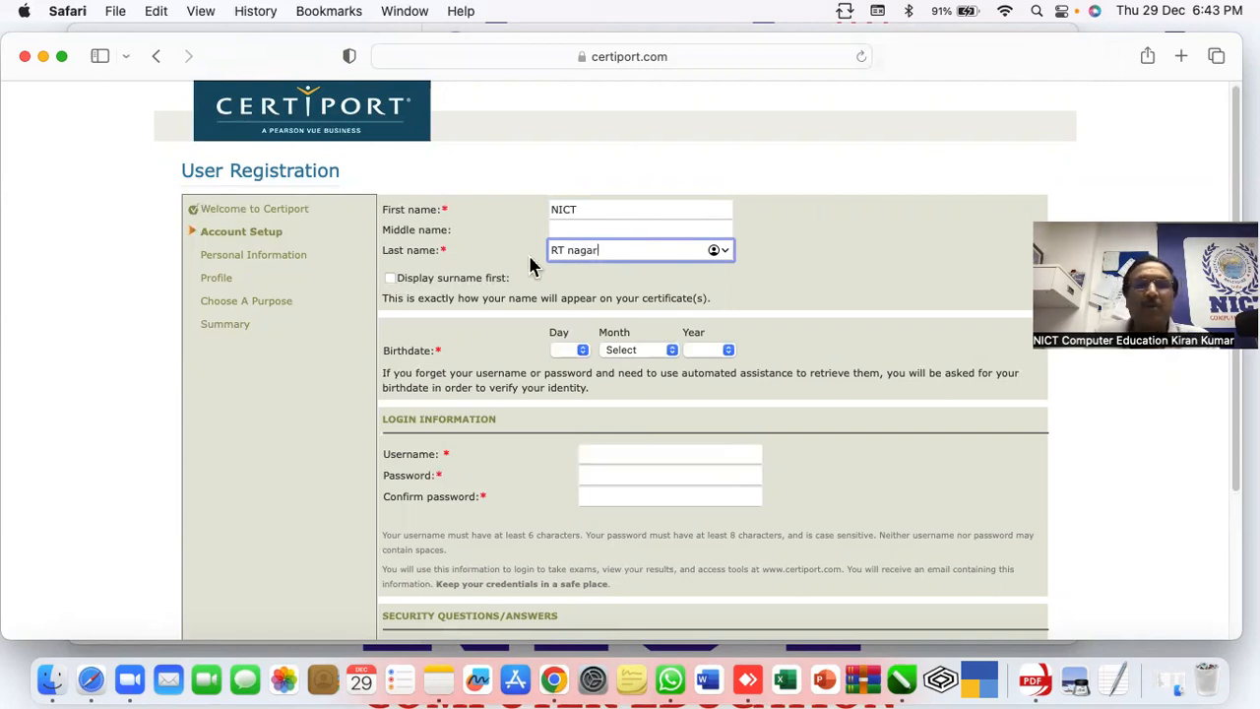
Tick Display surname first and set the birthdate to 7 March 1987
{"action": "left_click", "coordinate": [390, 279]}
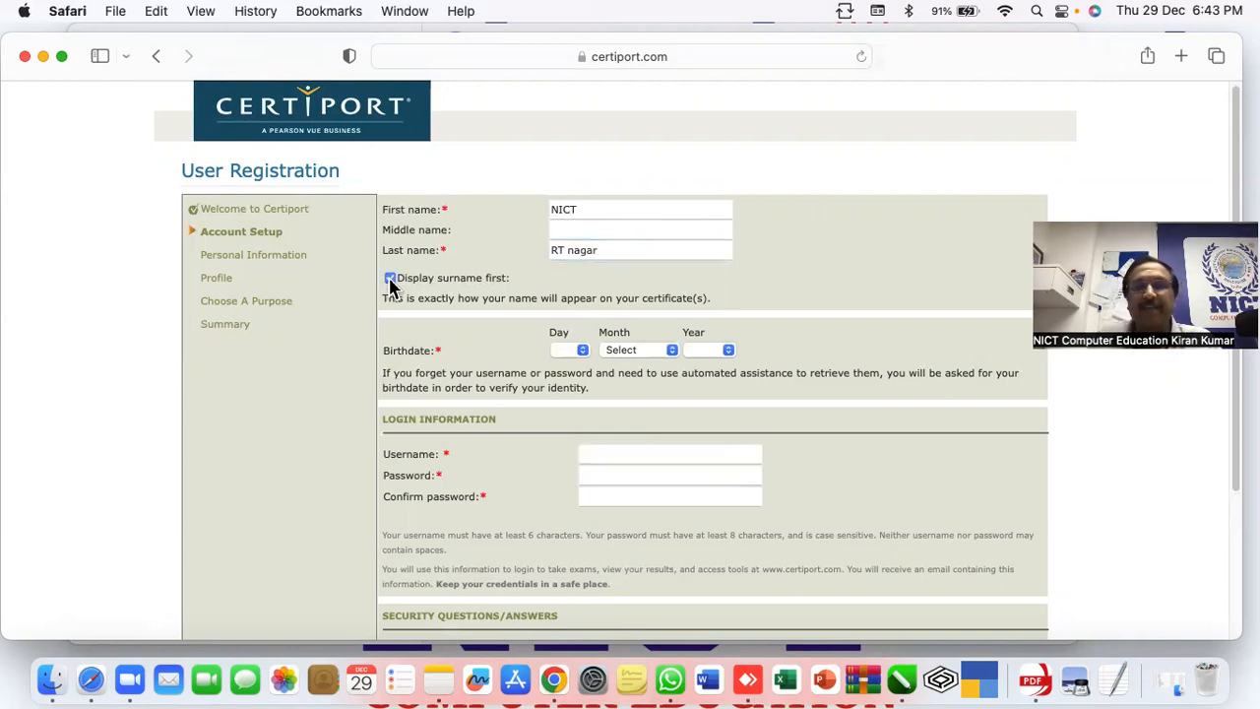
{"action": "left_click", "coordinate": [581, 350]}
{"action": "left_click", "coordinate": [561, 482]}
{"action": "left_click", "coordinate": [633, 351]}
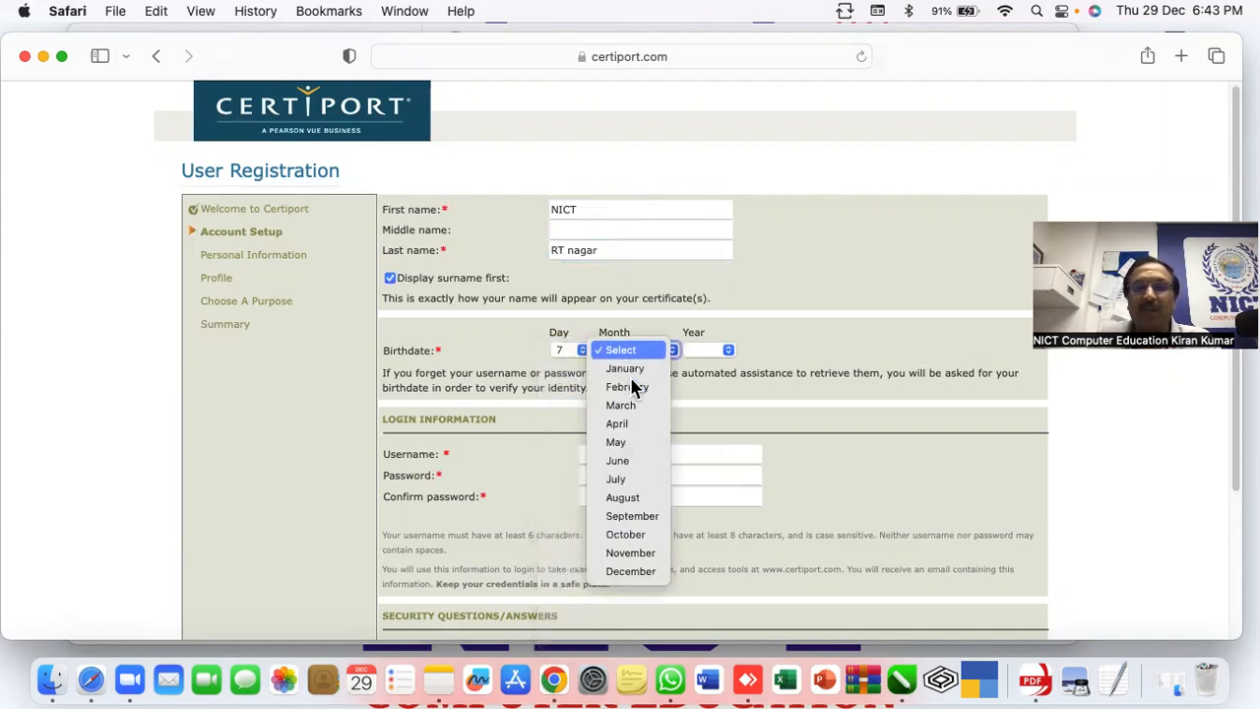
{"action": "left_click", "coordinate": [645, 404]}
{"action": "left_click", "coordinate": [712, 353]}
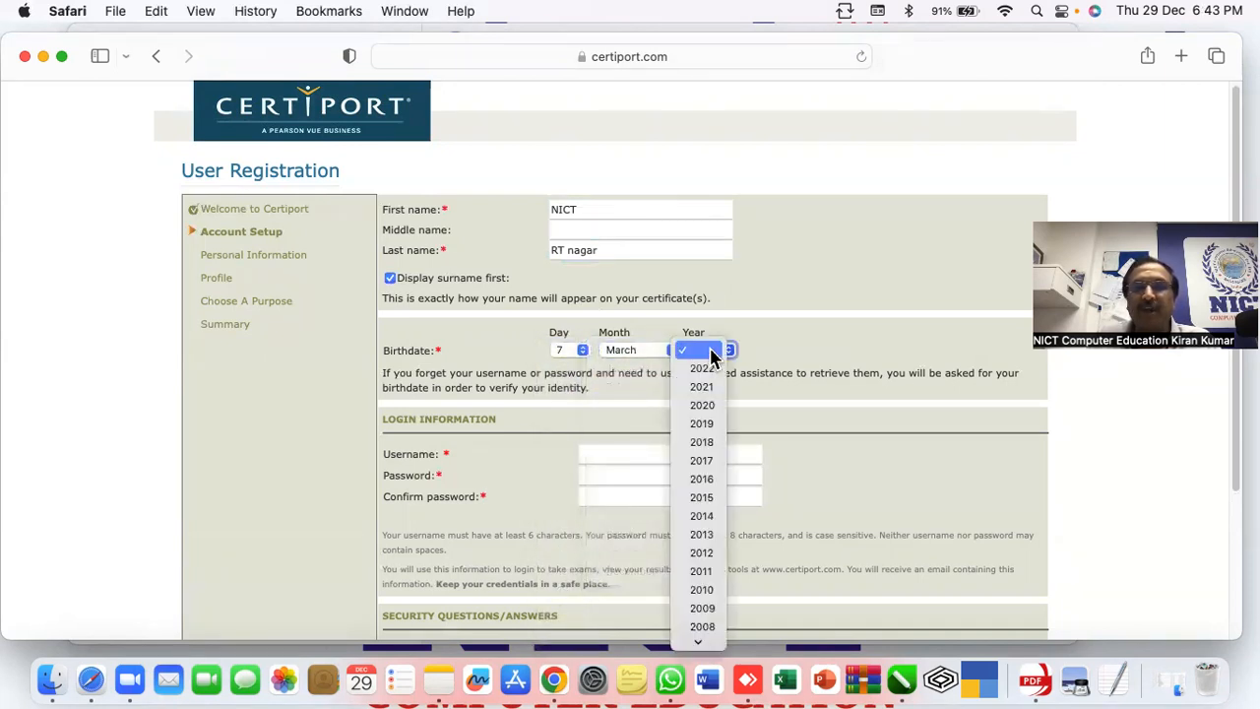
{"action": "scroll", "coordinate": [701, 497], "scroll_direction": "down", "scroll_amount": 5}
{"action": "left_click", "coordinate": [704, 504]}
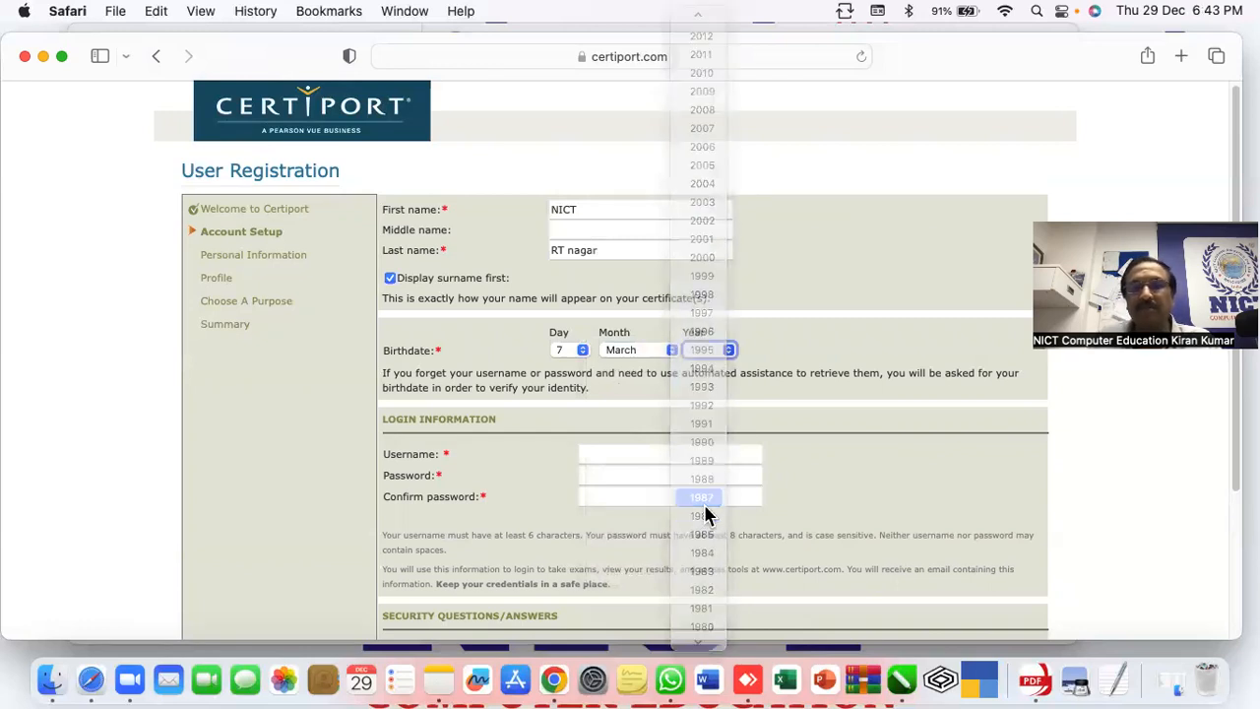
{"action": "left_click", "coordinate": [606, 449]}
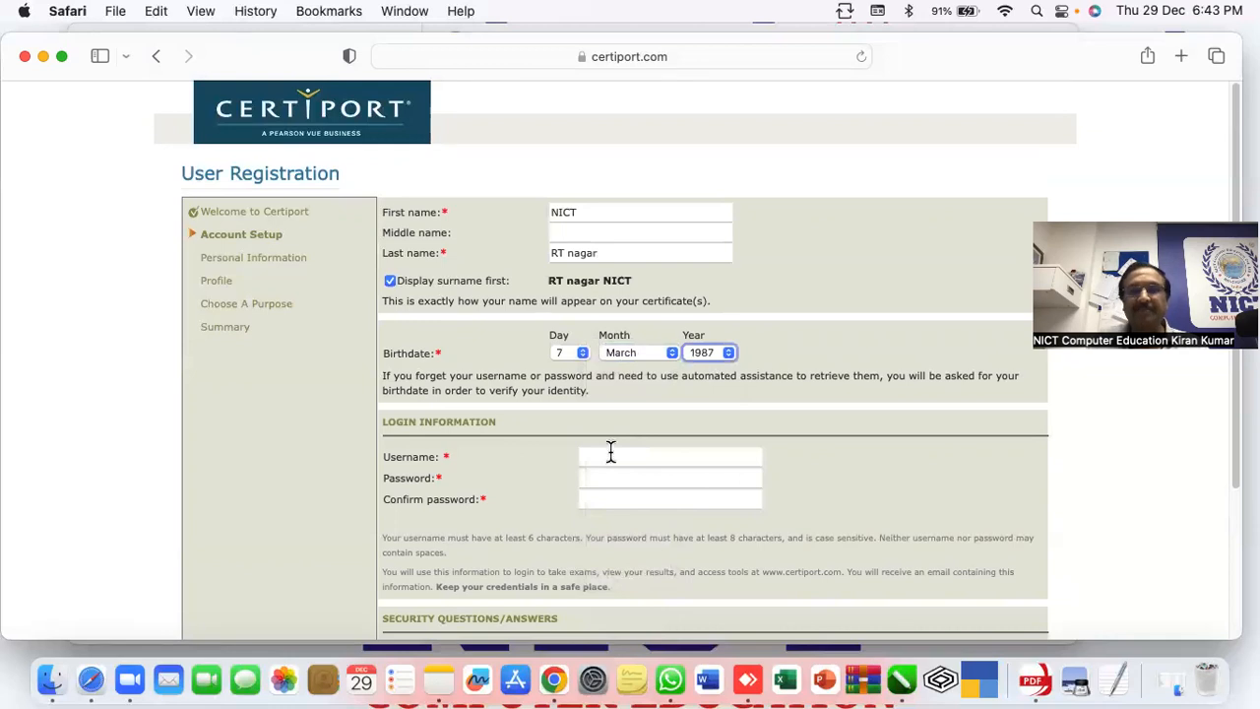
Enter the account username and fill both password fields with Safari's suggested strong password
{"action": "left_click", "coordinate": [620, 455]}
{"action": "type", "text": "nic"}
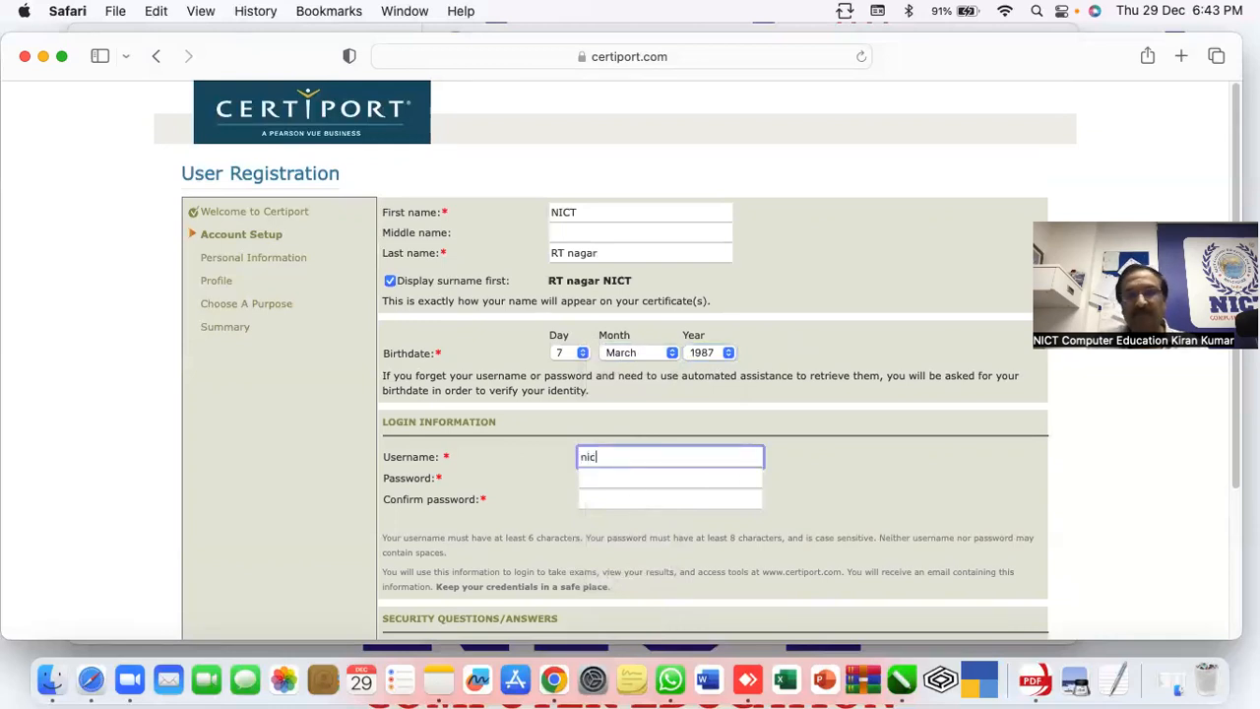
{"action": "type", "text": "t"}
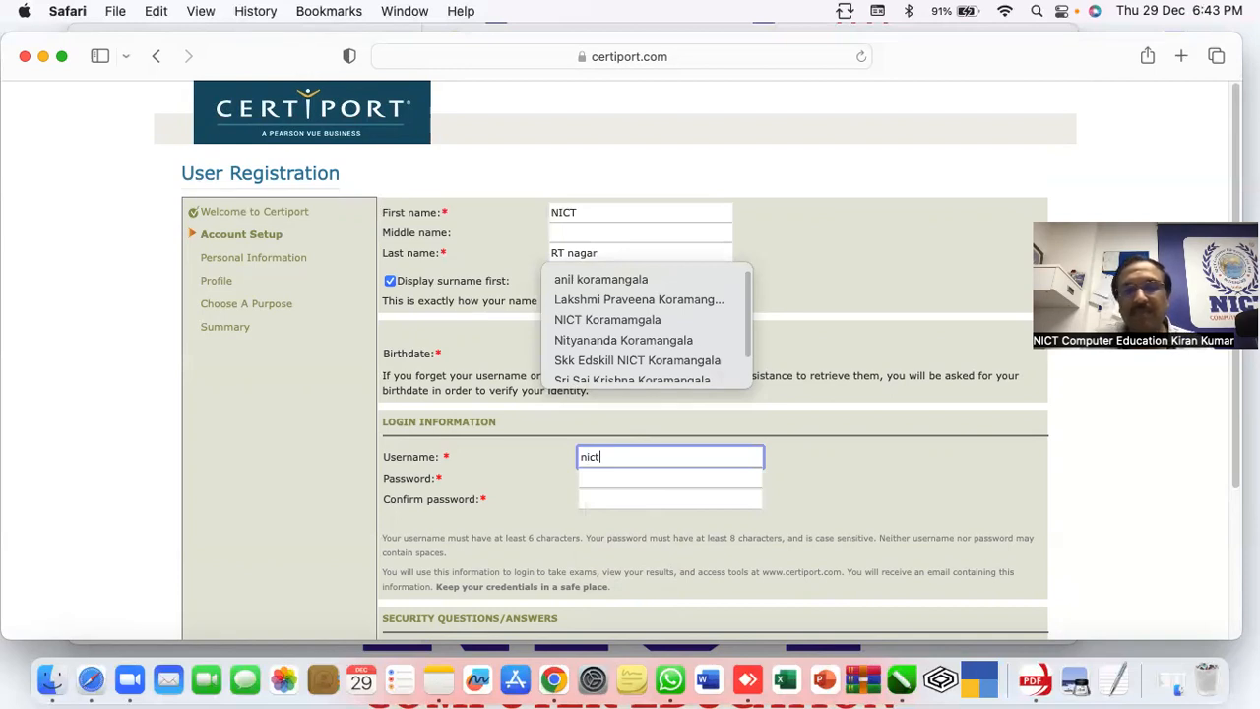
{"action": "type", "text": "kor"}
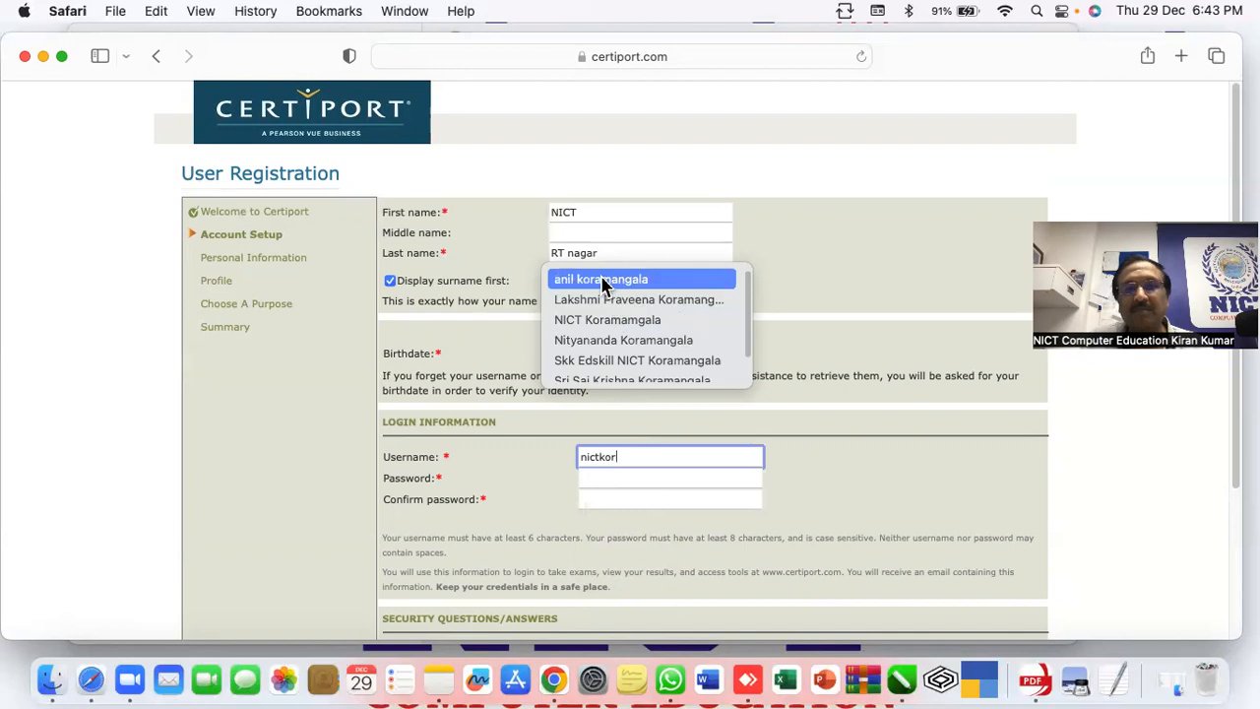
{"action": "type", "text": "amang"}
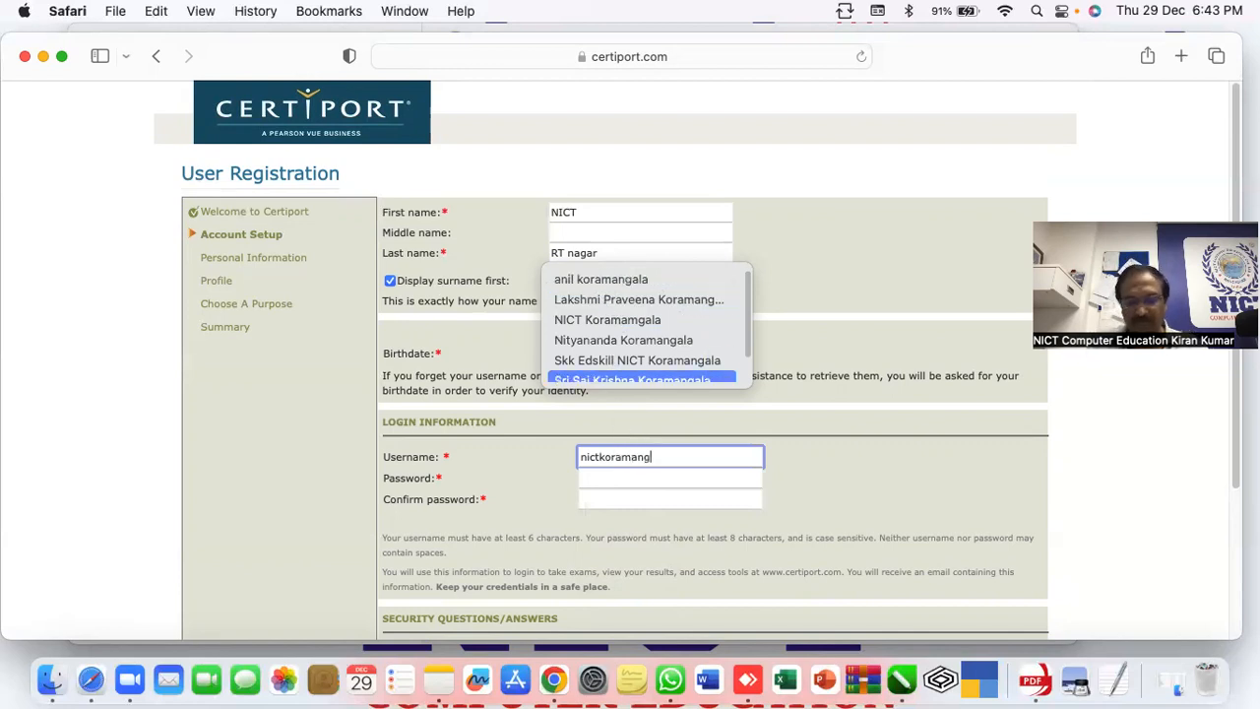
{"action": "key", "text": "BackSpace"}
{"action": "key", "text": "BackSpace"}
{"action": "key", "text": "BackSpace"}
{"action": "key", "text": "BackSpace"}
{"action": "key", "text": "BackSpace"}
{"action": "key", "text": "BackSpace"}
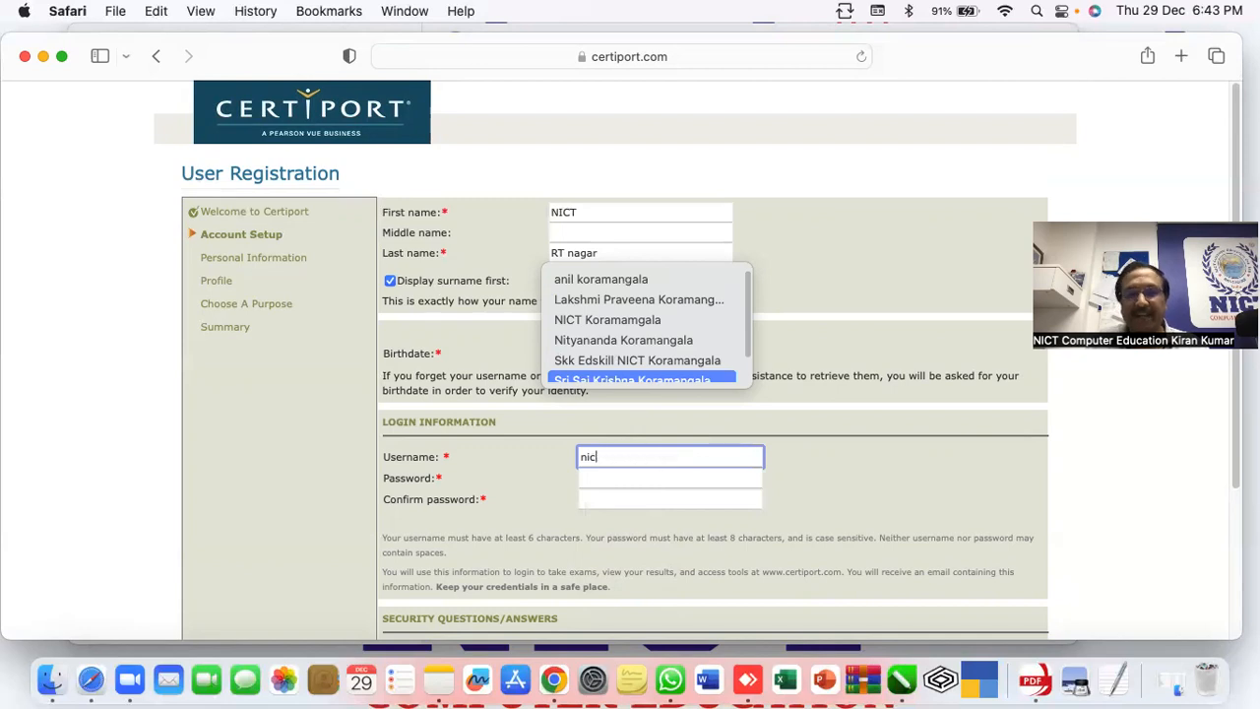
{"action": "type", "text": "agar"}
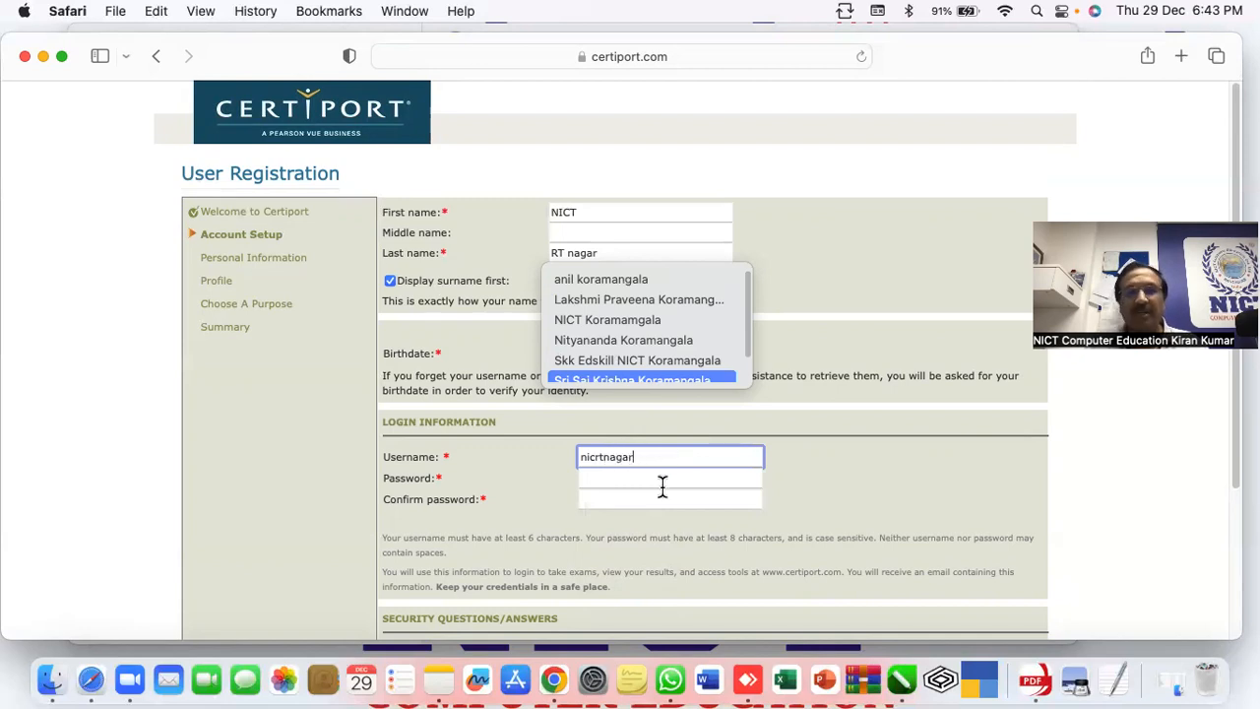
{"action": "left_click", "coordinate": [648, 481]}
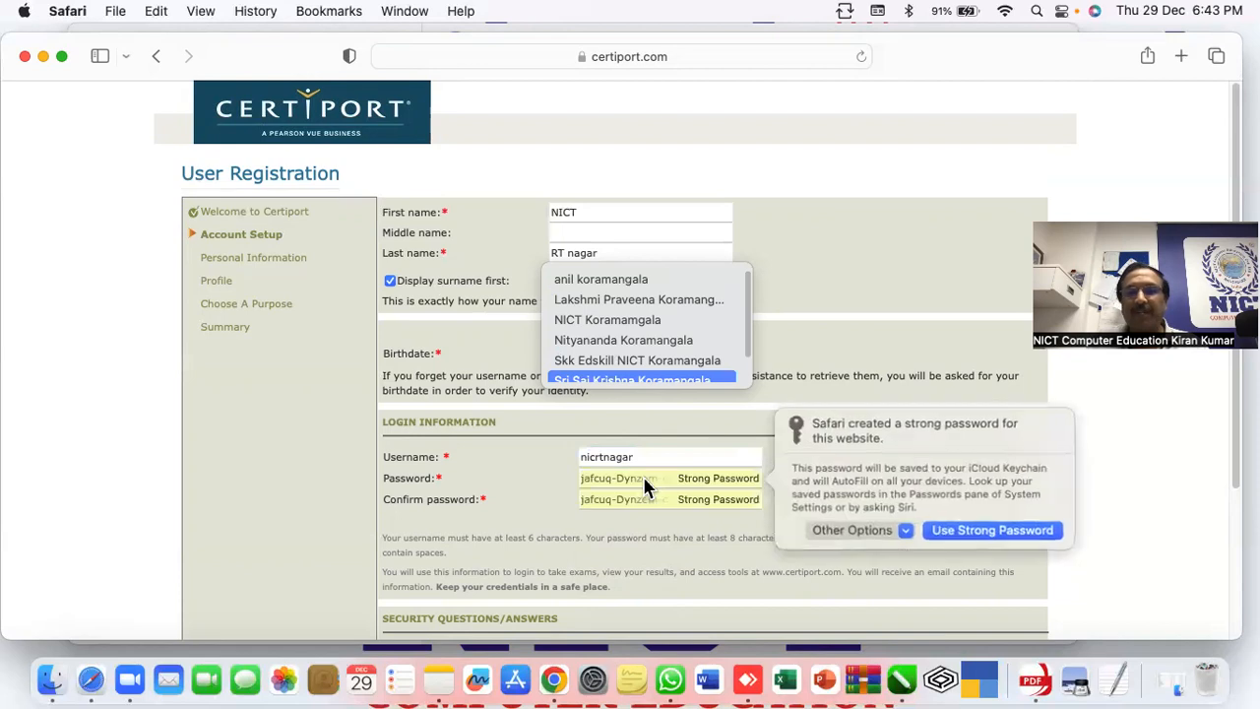
{"action": "left_click", "coordinate": [947, 533]}
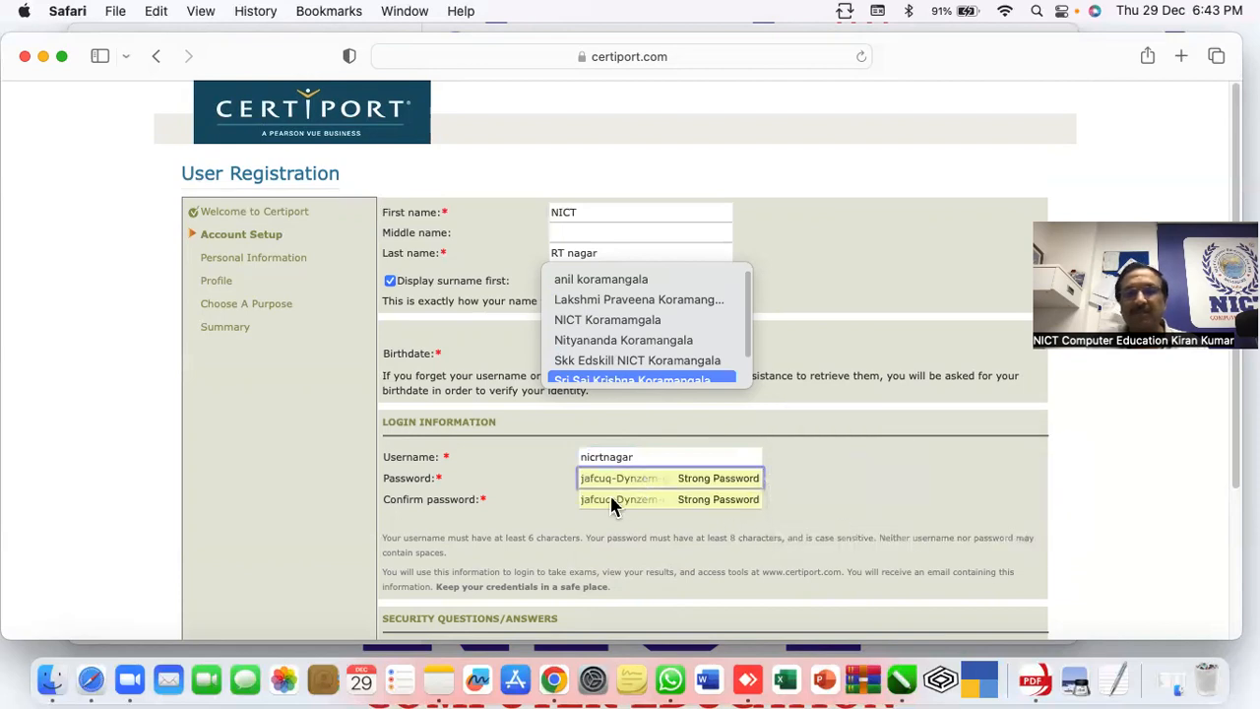
Choose birthplace city as the first security question and enter its answer
{"action": "scroll", "coordinate": [456, 509], "scroll_direction": "down", "scroll_amount": 3}
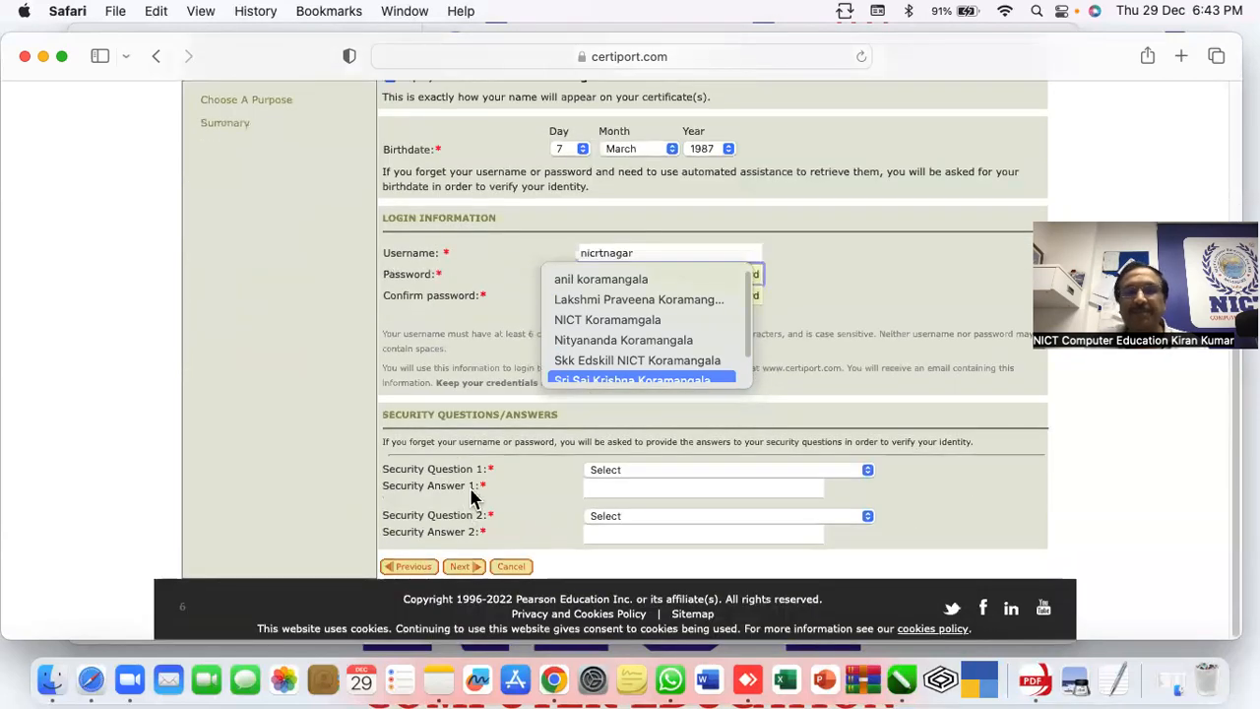
{"action": "left_click", "coordinate": [669, 469]}
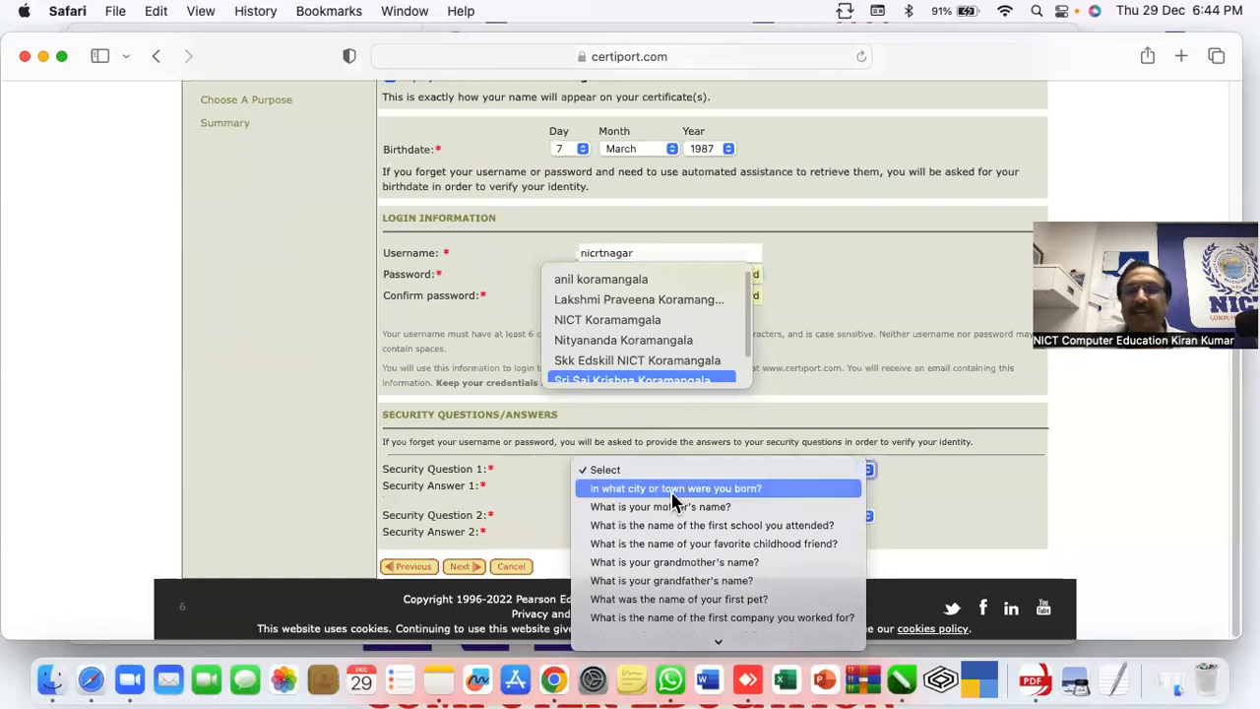
{"action": "left_click", "coordinate": [672, 491]}
{"action": "left_click", "coordinate": [670, 486]}
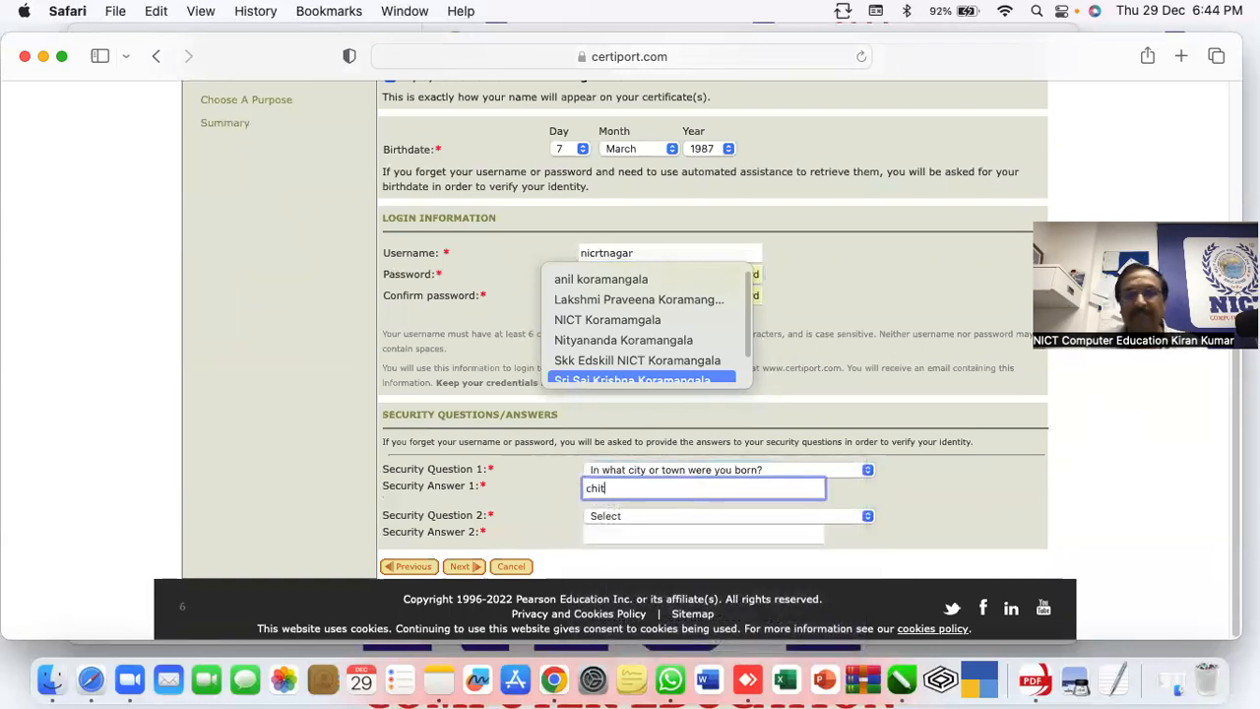
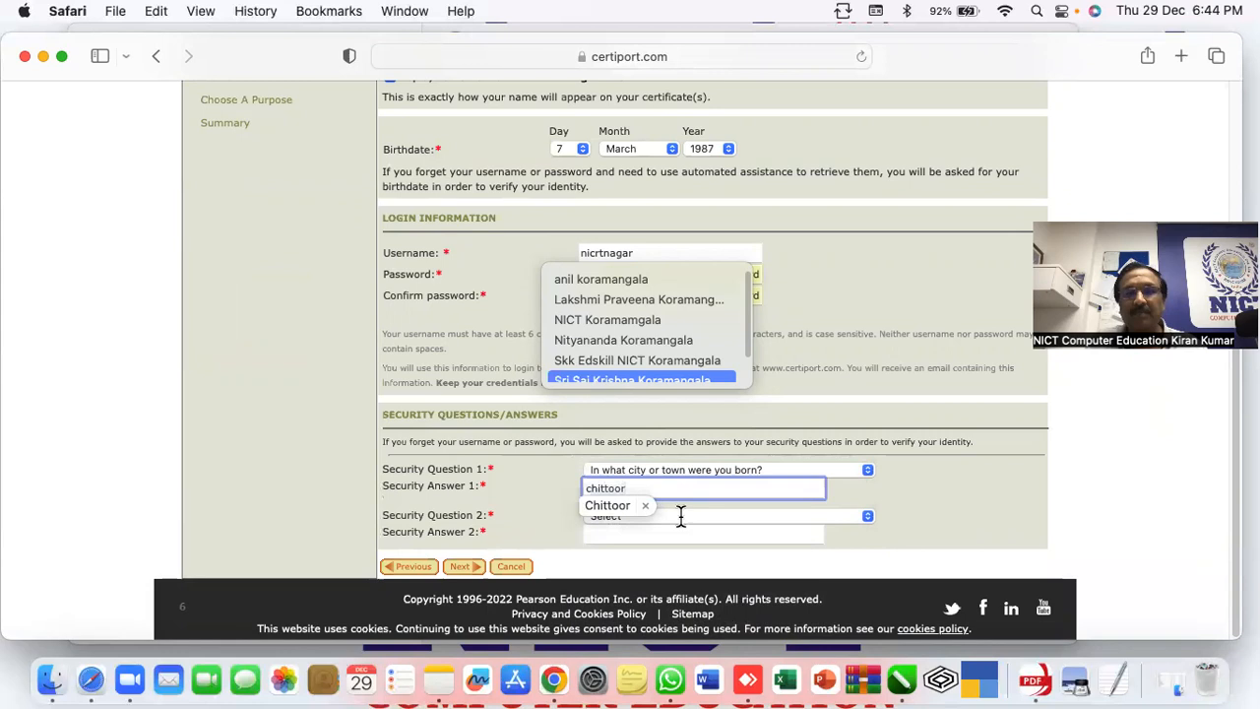
{"action": "left_click", "coordinate": [677, 506]}
Choose grandfather's name as the second security question, answer it, and continue
{"action": "left_click", "coordinate": [684, 516]}
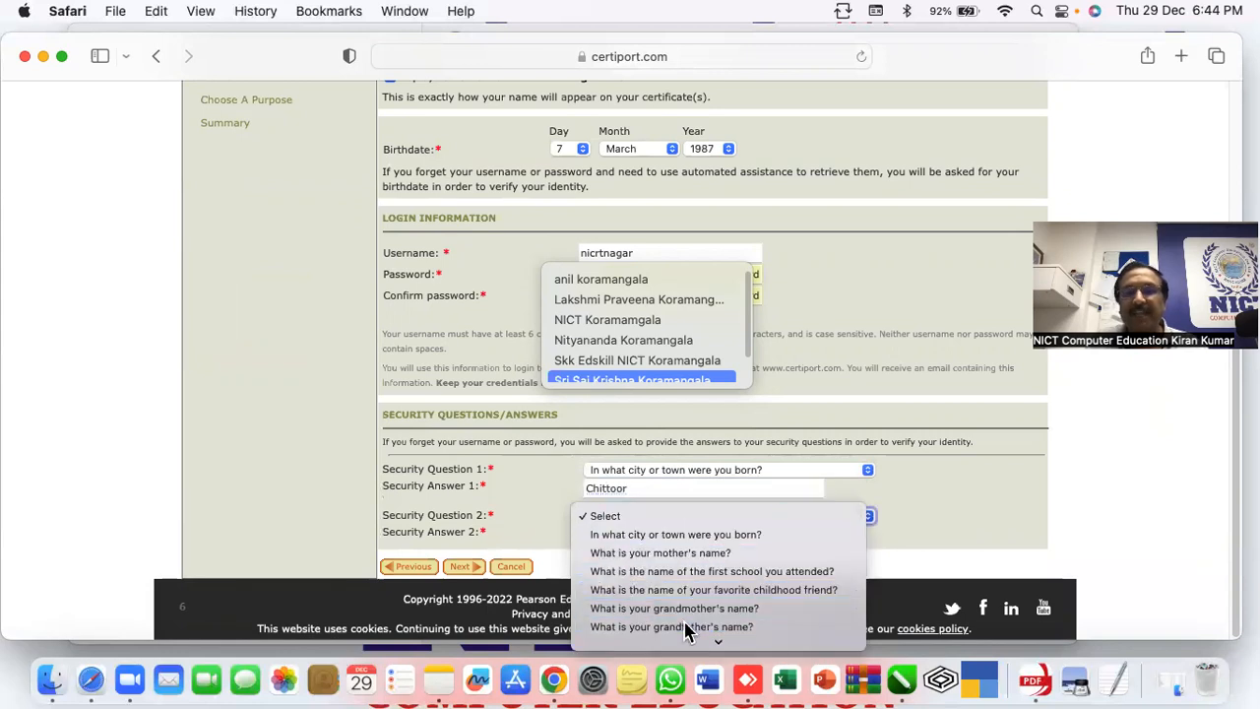
{"action": "left_click", "coordinate": [683, 626]}
{"action": "left_click", "coordinate": [658, 534]}
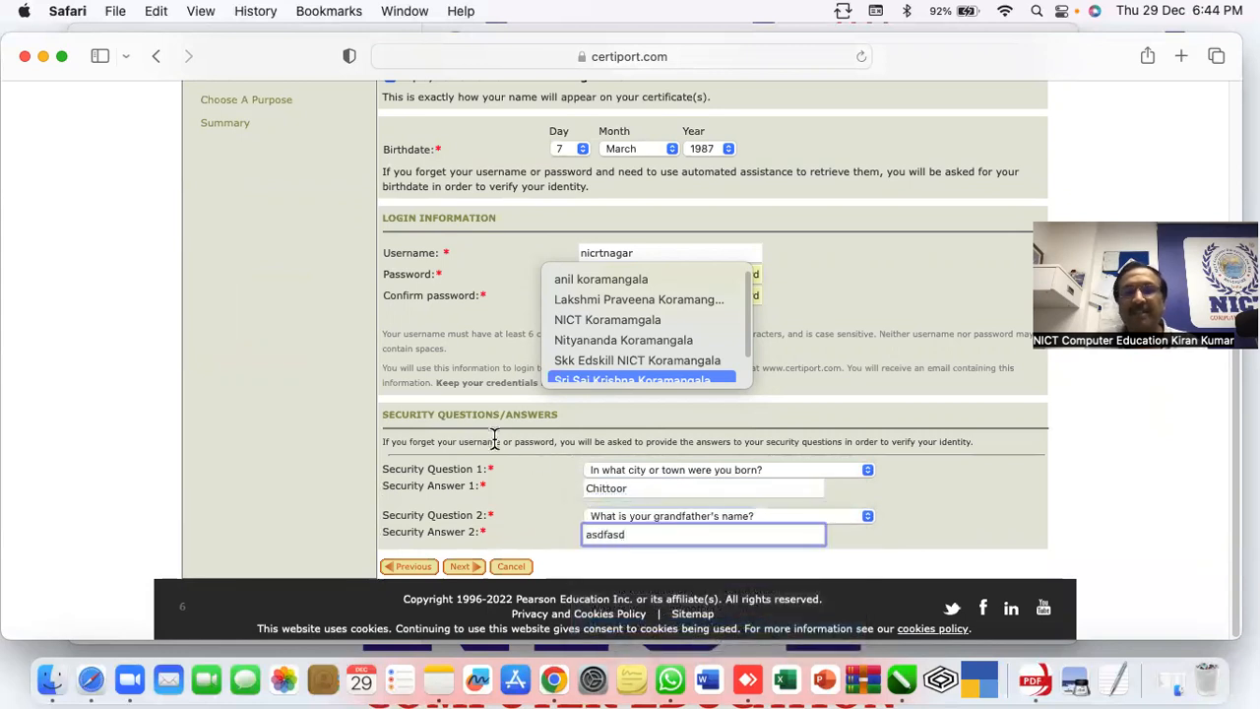
{"action": "left_click", "coordinate": [463, 567]}
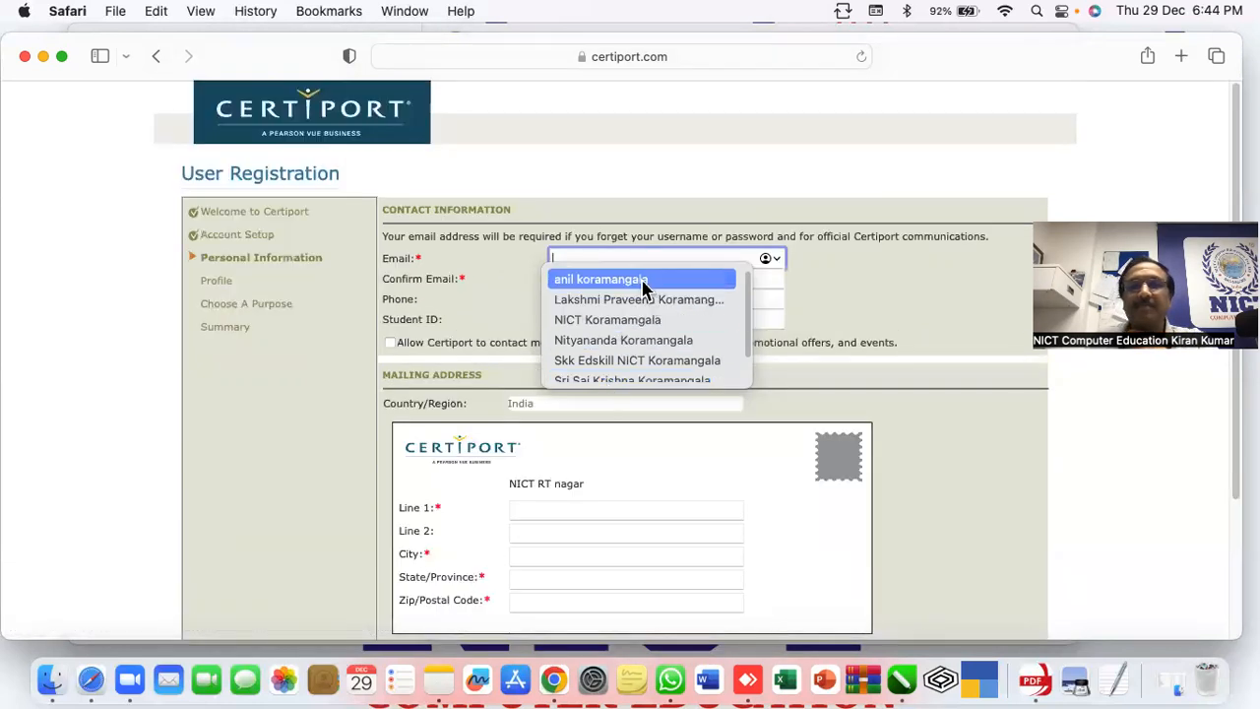
Enter the contact e-mail address in both Email and Confirm Email
{"action": "left_click", "coordinate": [644, 282]}
{"action": "left_click", "coordinate": [854, 294]}
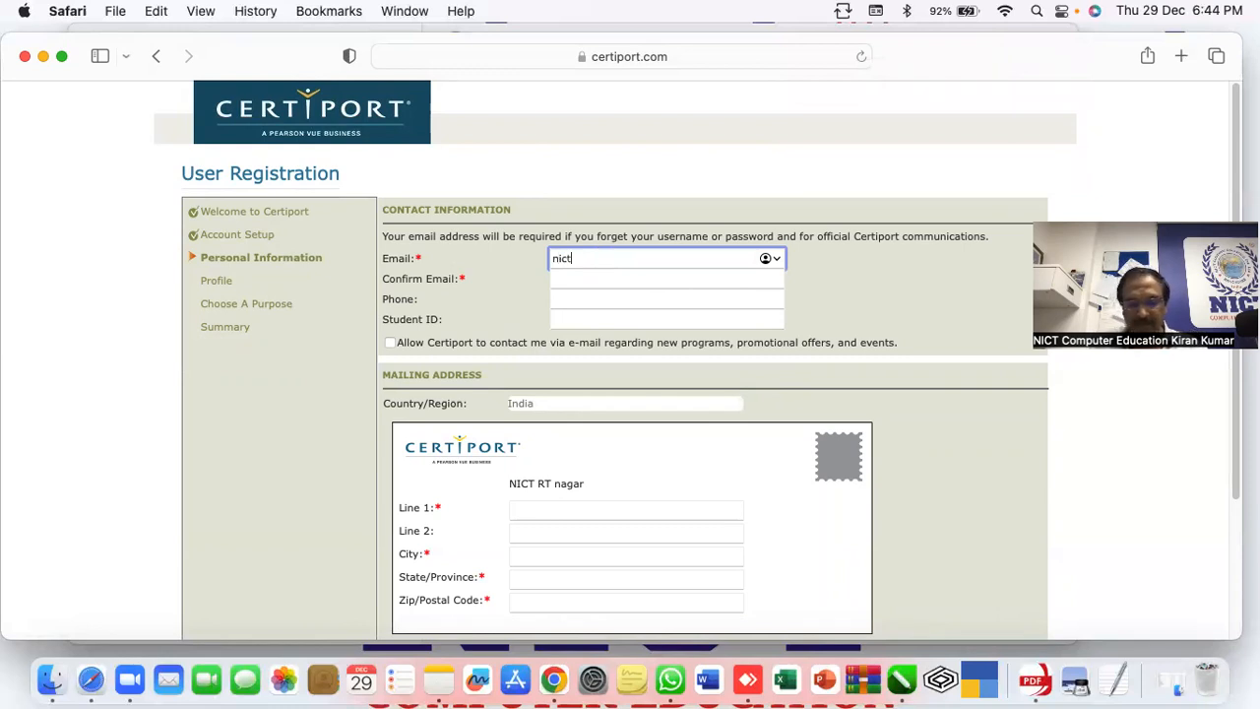
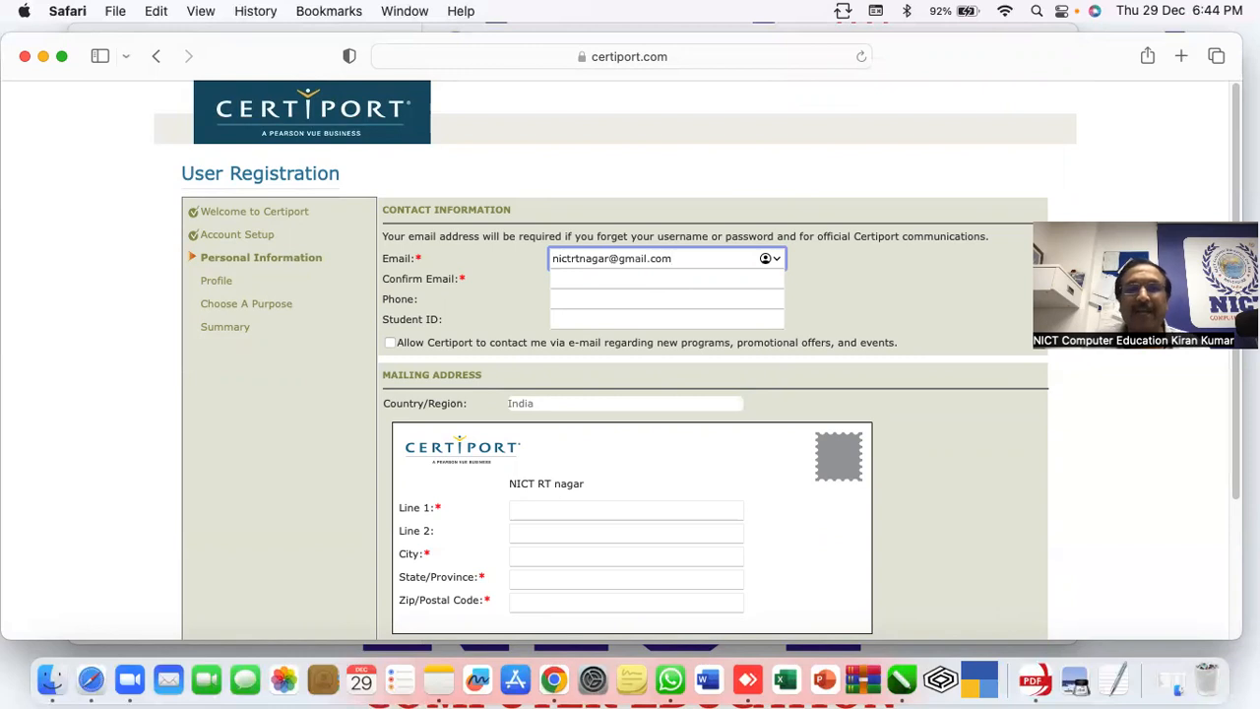
{"action": "left_click", "coordinate": [591, 279]}
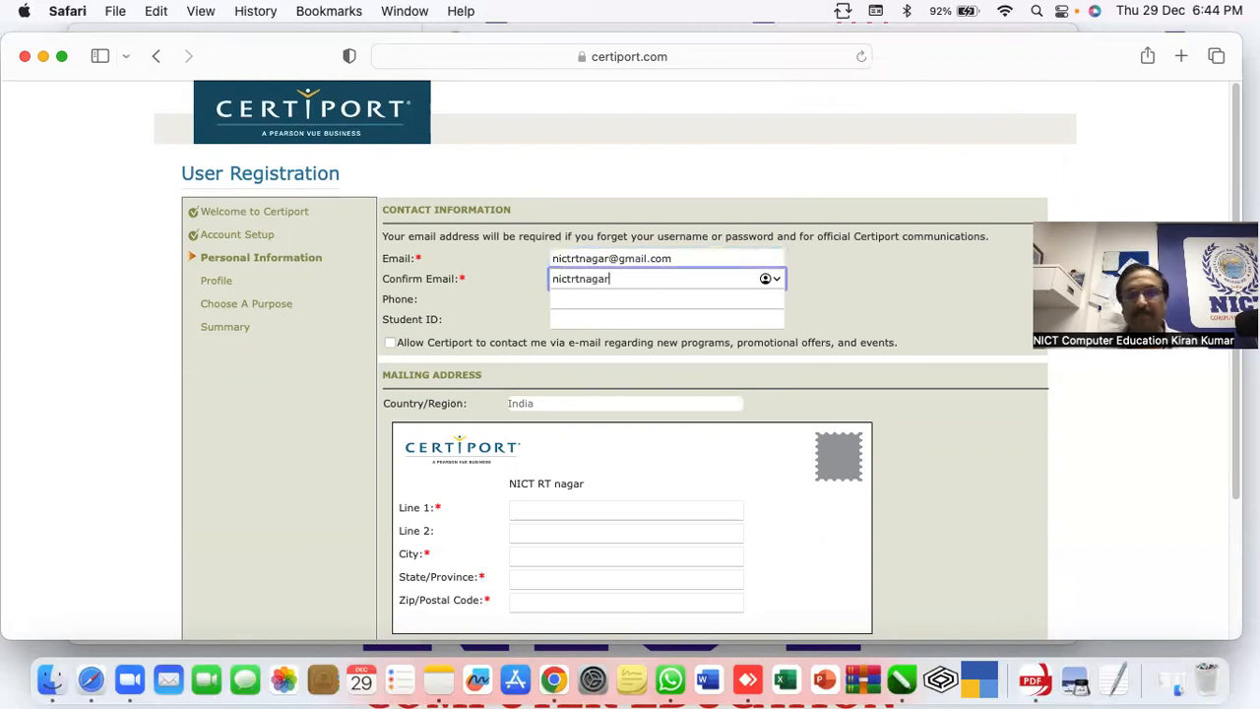
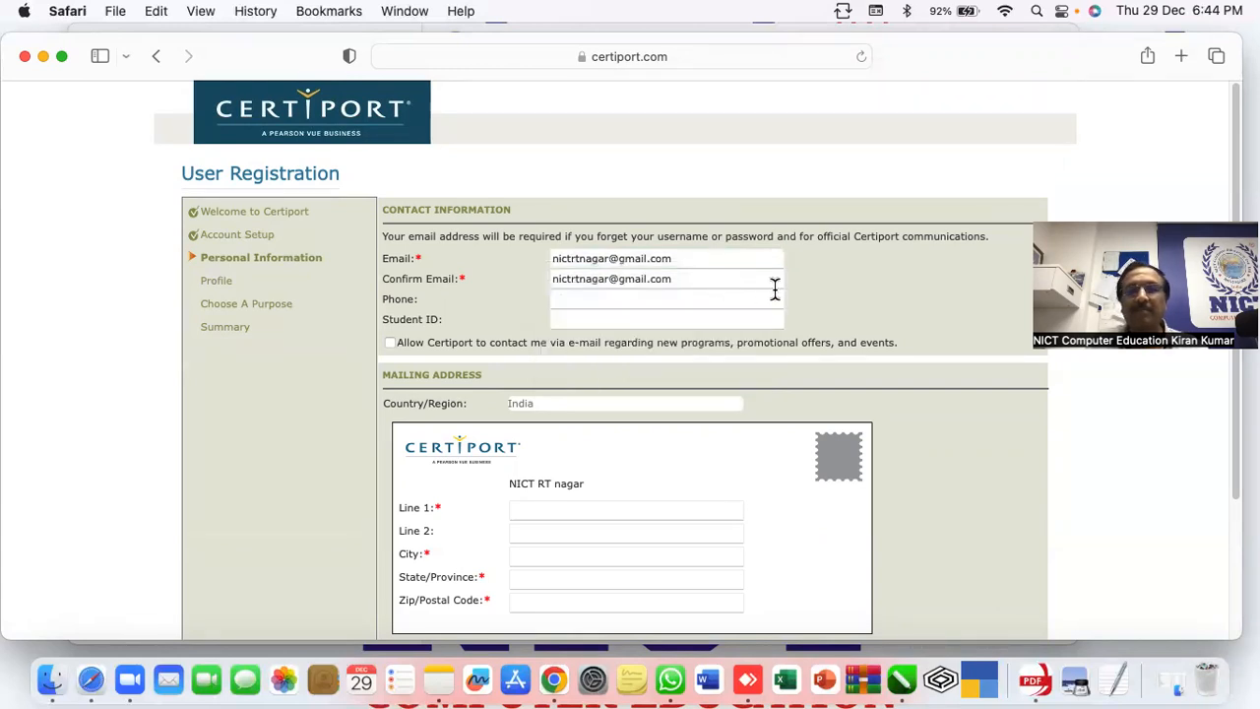
Enter the phone number and tick Allow Certiport to contact me
{"action": "left_click", "coordinate": [686, 301]}
{"action": "type", "text": "767611234"}
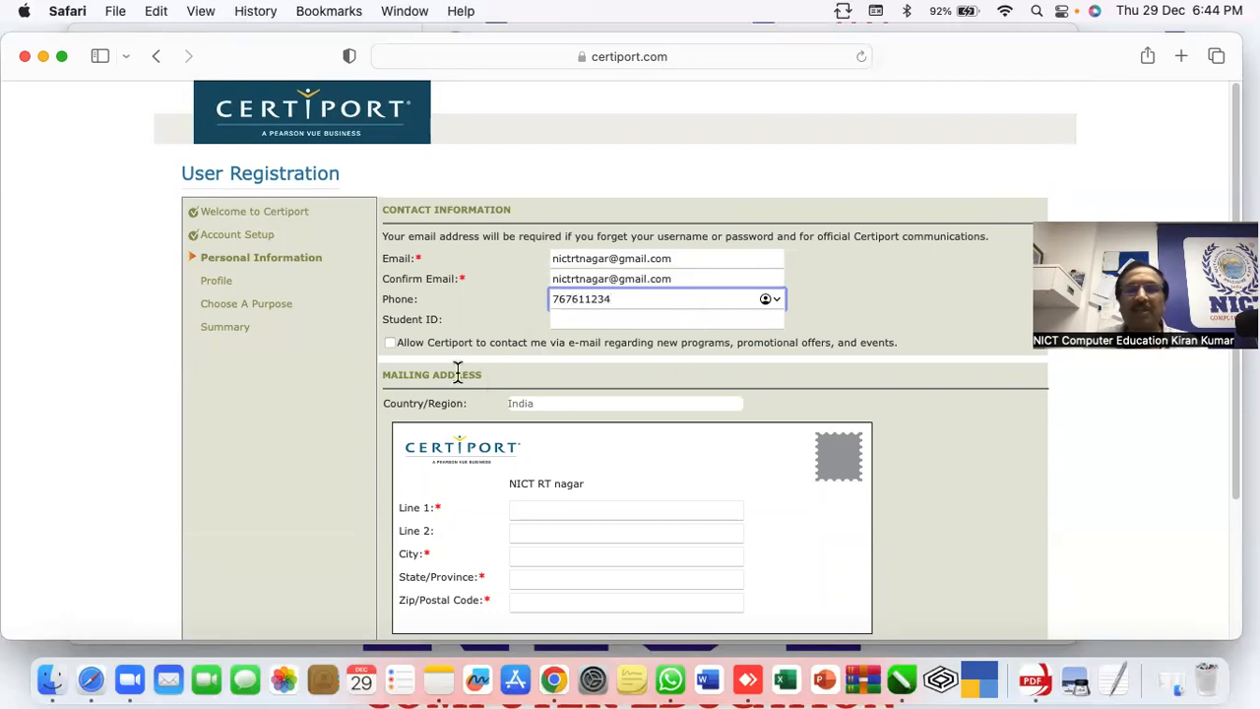
{"action": "left_click", "coordinate": [935, 390]}
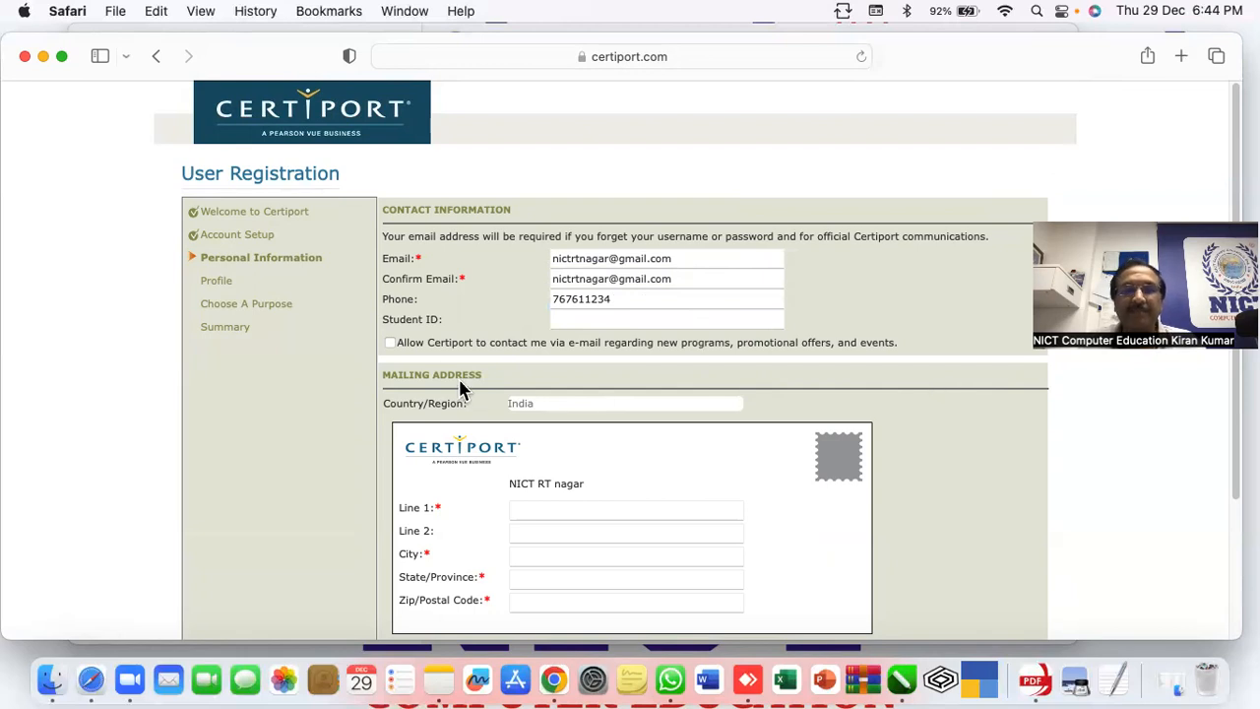
{"action": "left_click", "coordinate": [389, 342]}
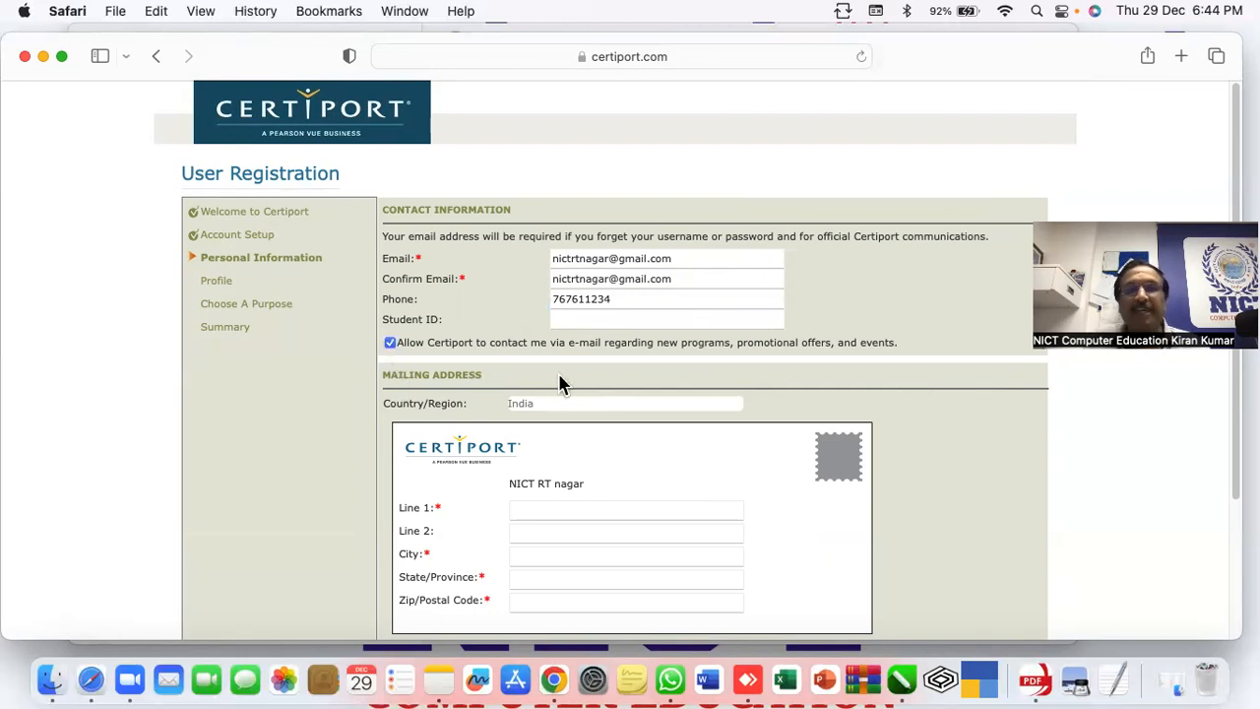
{"action": "scroll", "coordinate": [945, 379], "scroll_direction": "down", "scroll_amount": 5}
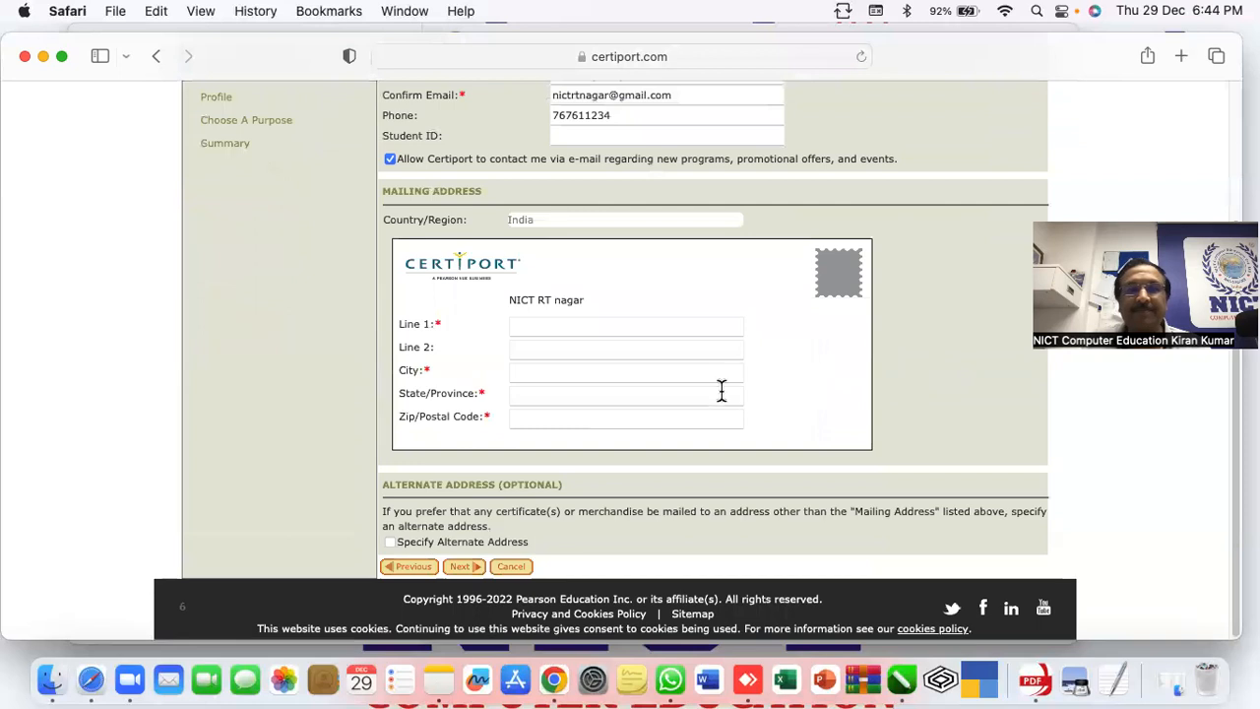
Fill in both address lines, the city and the state/province of the mailing address
{"action": "left_click", "coordinate": [563, 326]}
{"action": "type", "text": "dfslasdf"}
{"action": "left_click", "coordinate": [561, 352]}
{"action": "type", "text": "asdfasd"}
{"action": "left_click", "coordinate": [564, 374]}
{"action": "type", "text": "bangalore"}
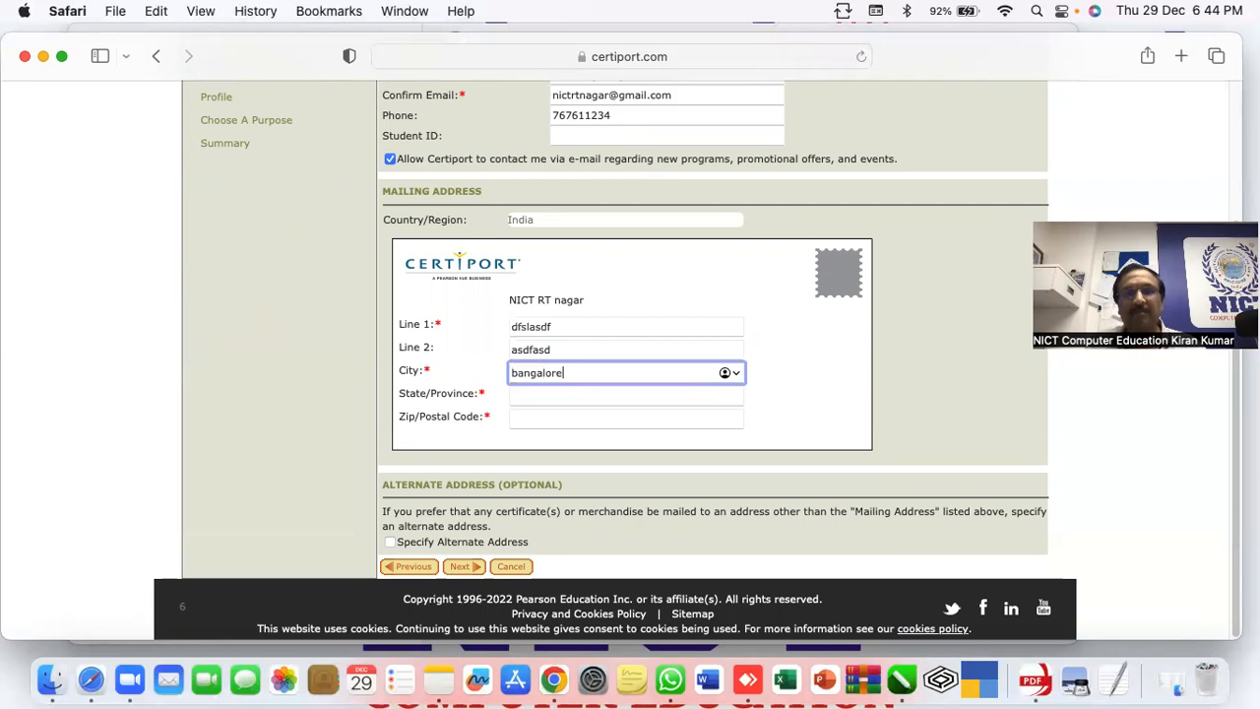
{"action": "left_click", "coordinate": [558, 394]}
{"action": "type", "text": "karnatak"}
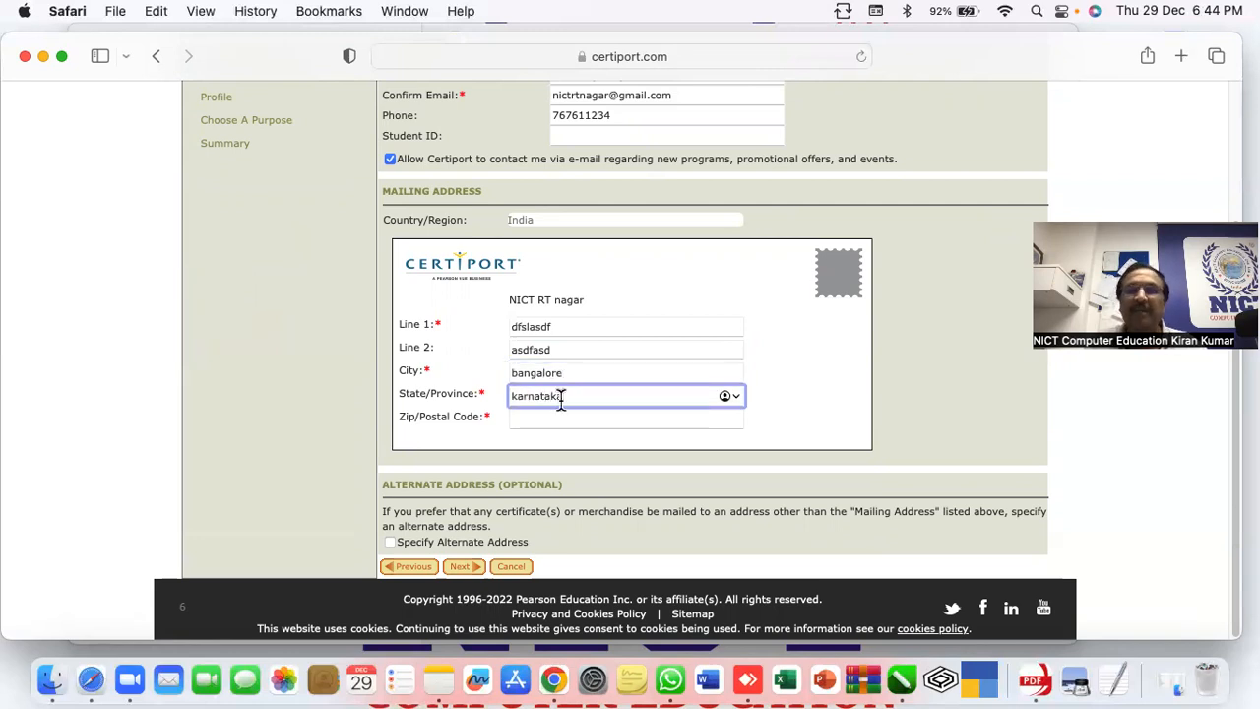
Enter and correct the Zip/Postal Code, then proceed to the Profile step
{"action": "left_click", "coordinate": [557, 415]}
{"action": "type", "text": "450011"}
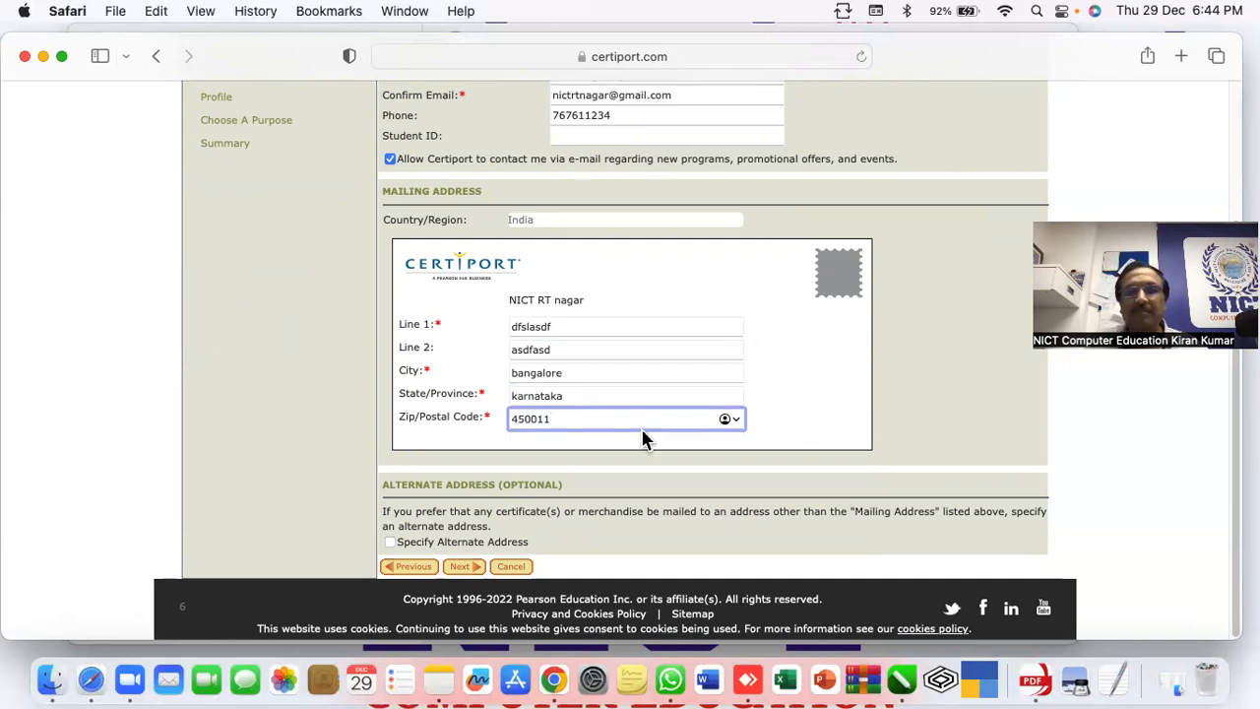
{"action": "left_click_drag", "start_coordinate": [560, 419], "coordinate": [424, 425]}
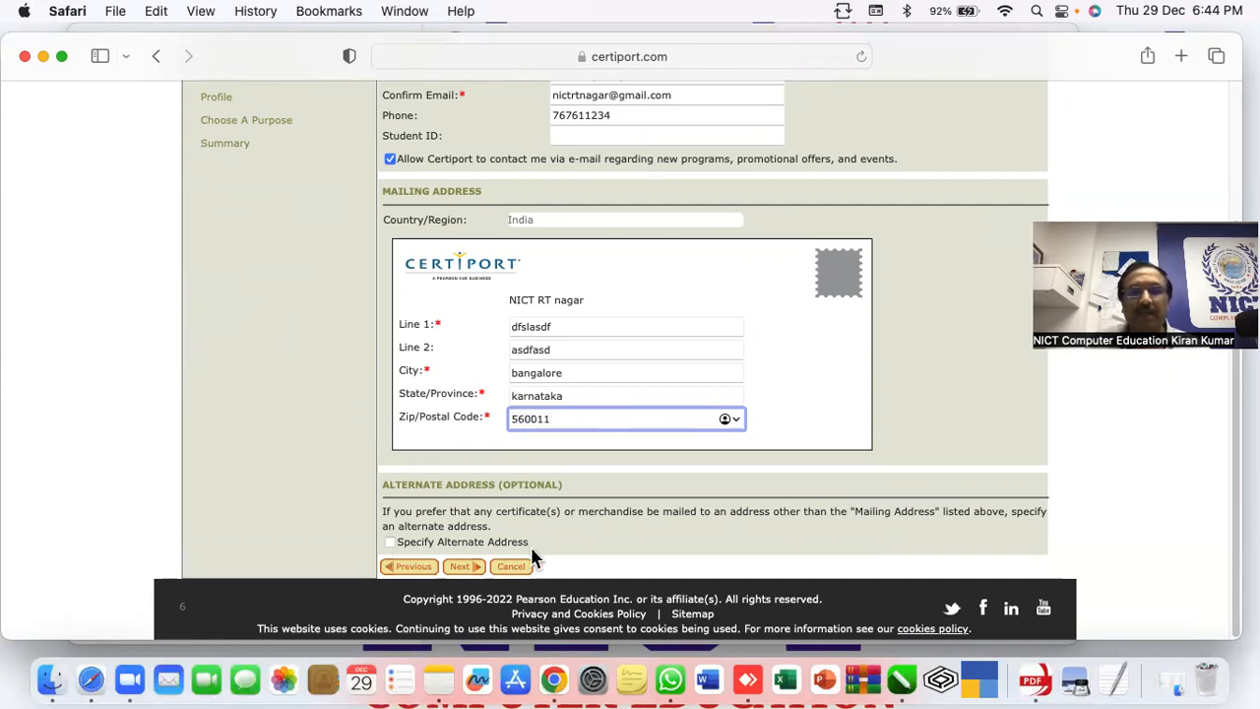
{"action": "left_click", "coordinate": [462, 571]}
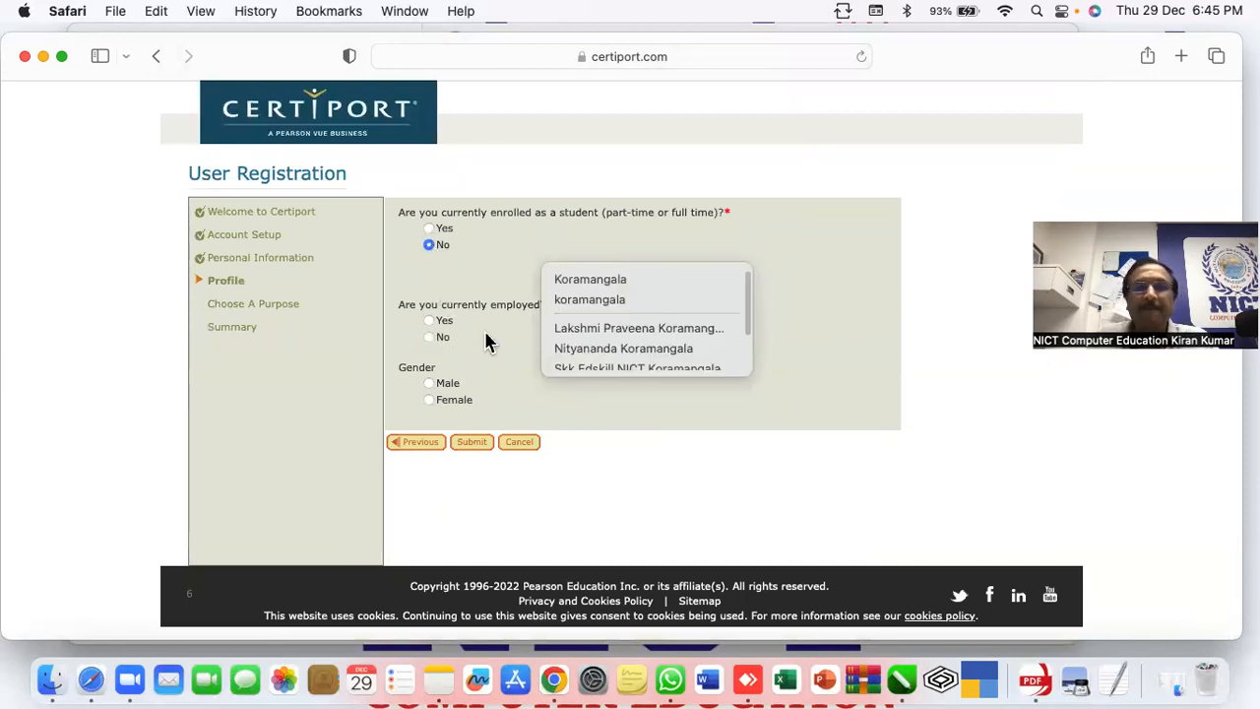
Answer No to employment, set gender to Male, and describe yourself as Stay-at-home spouse/partner
{"action": "left_click", "coordinate": [589, 287]}
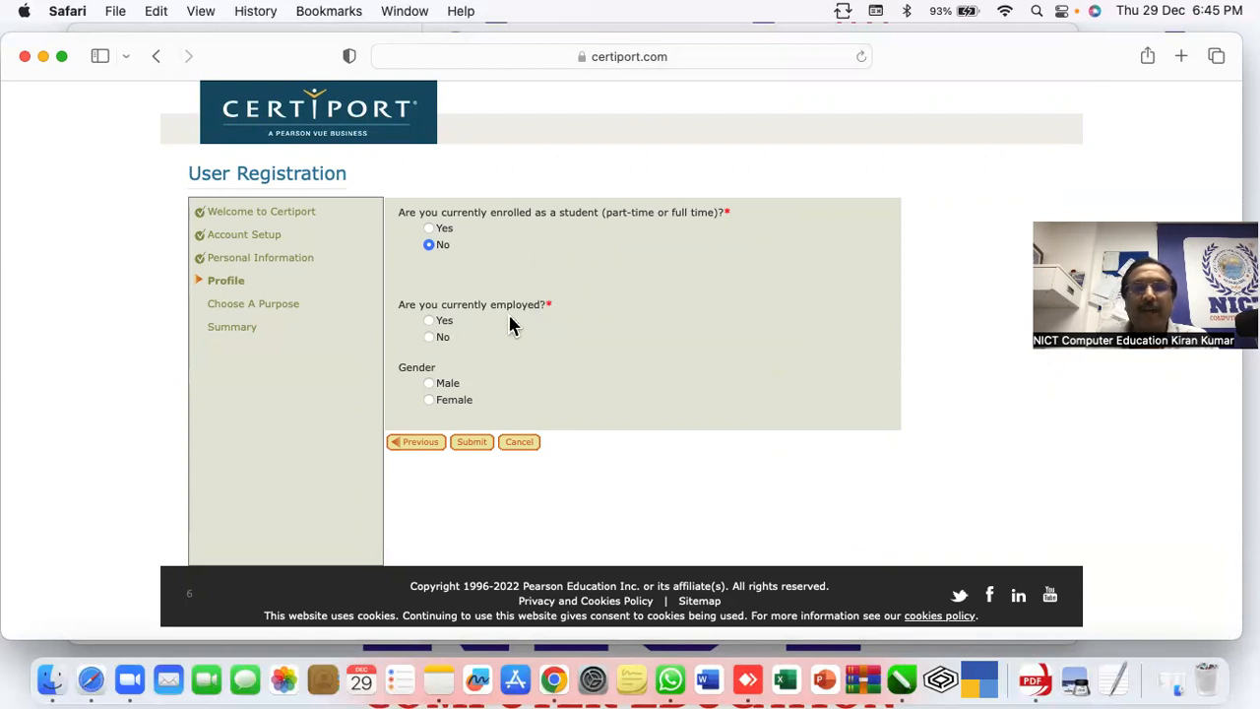
{"action": "left_click", "coordinate": [429, 338]}
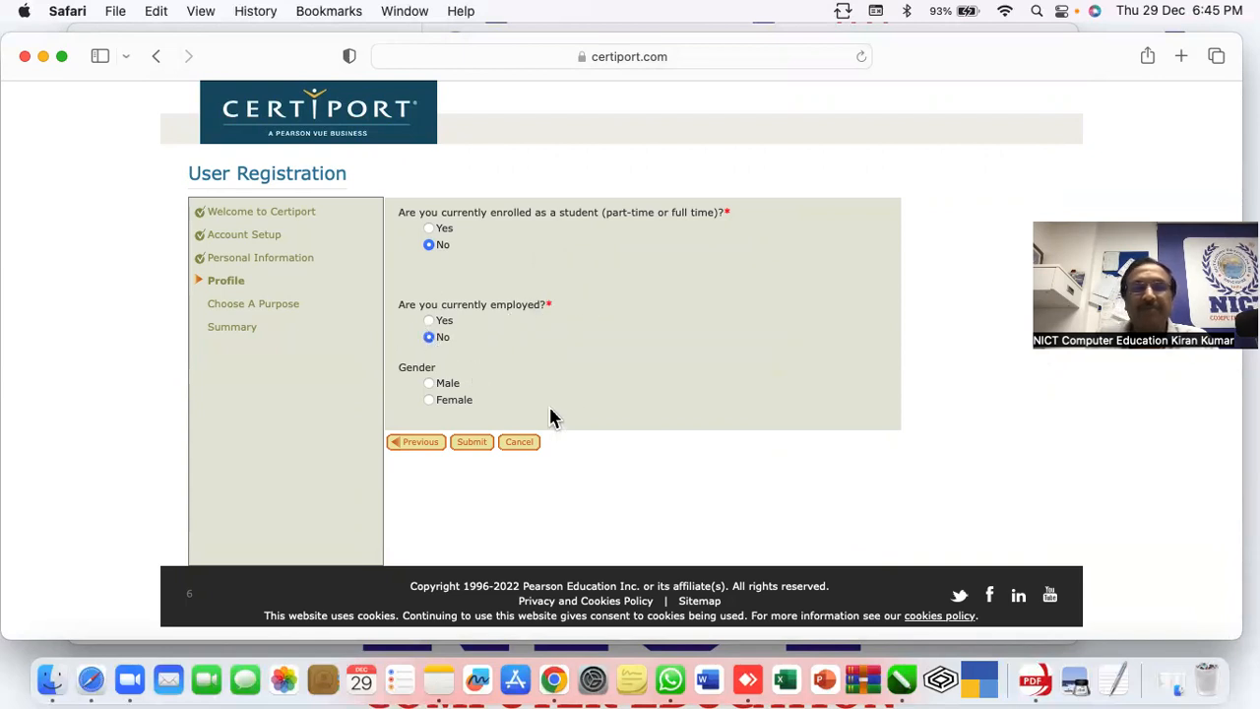
{"action": "left_click", "coordinate": [429, 430]}
{"action": "left_click", "coordinate": [606, 385]}
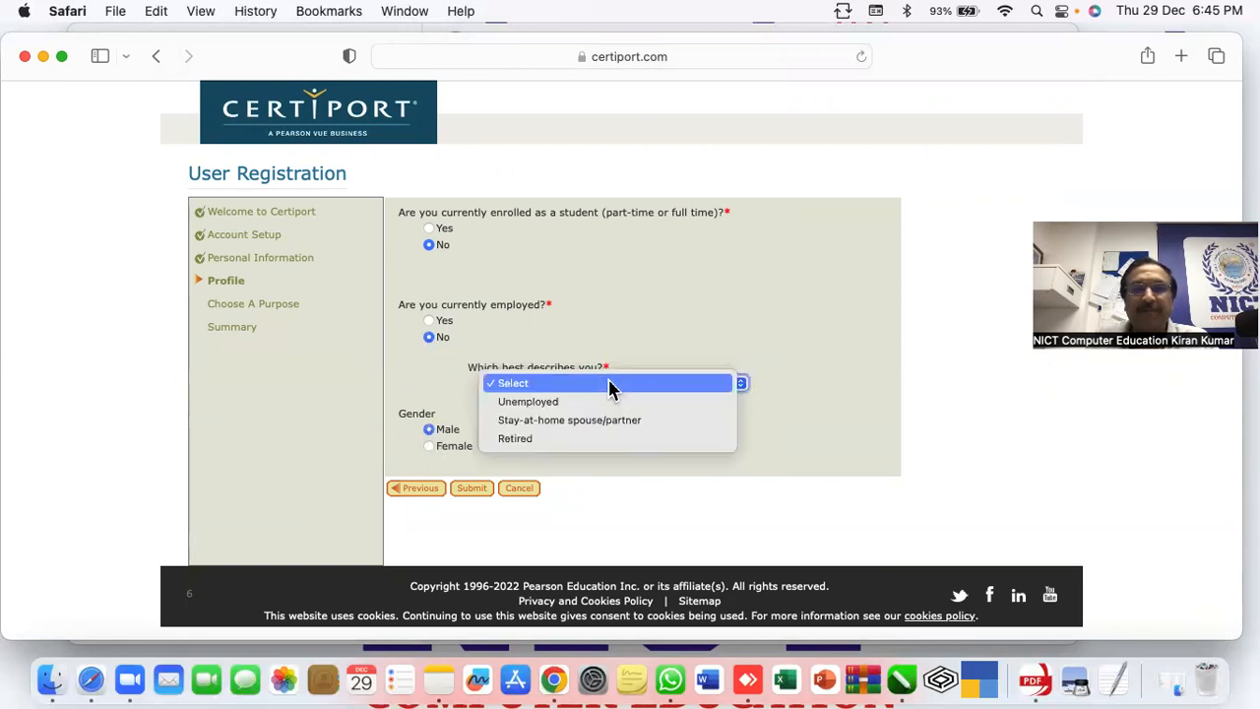
{"action": "left_click", "coordinate": [547, 424]}
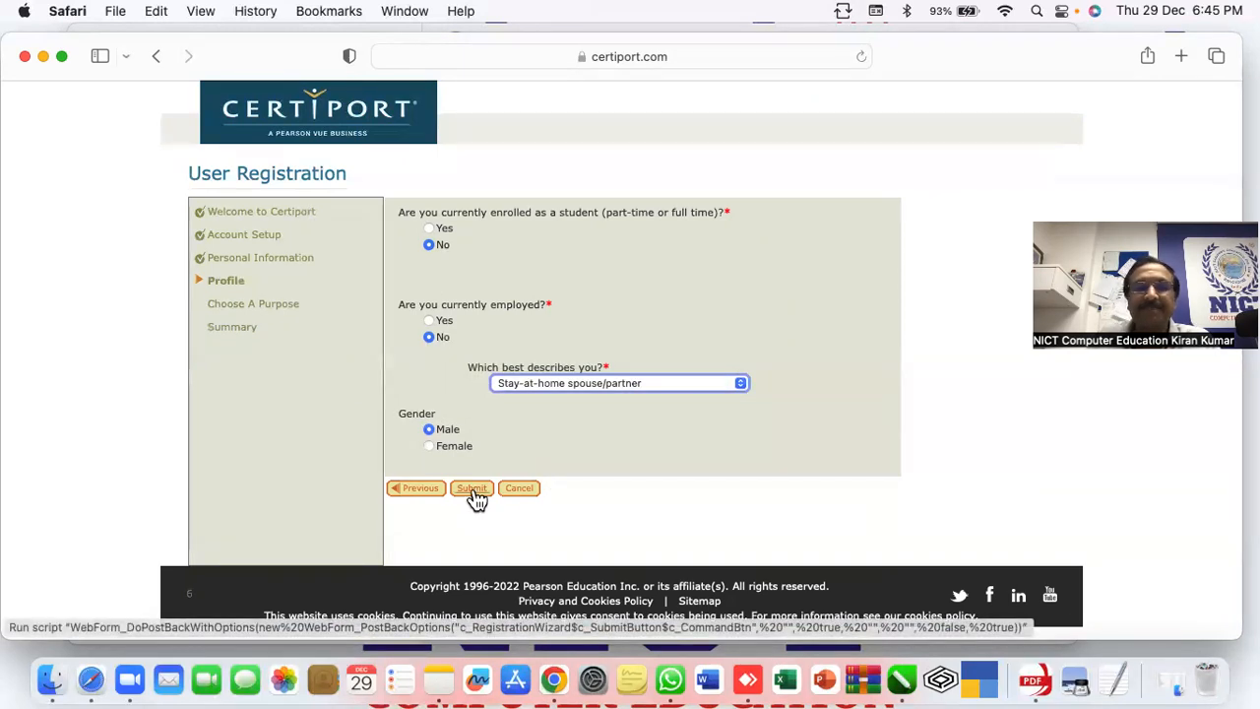
Change employment to Yes, confirm a listed employer and teacher role, and submit the profile
{"action": "left_click", "coordinate": [429, 322]}
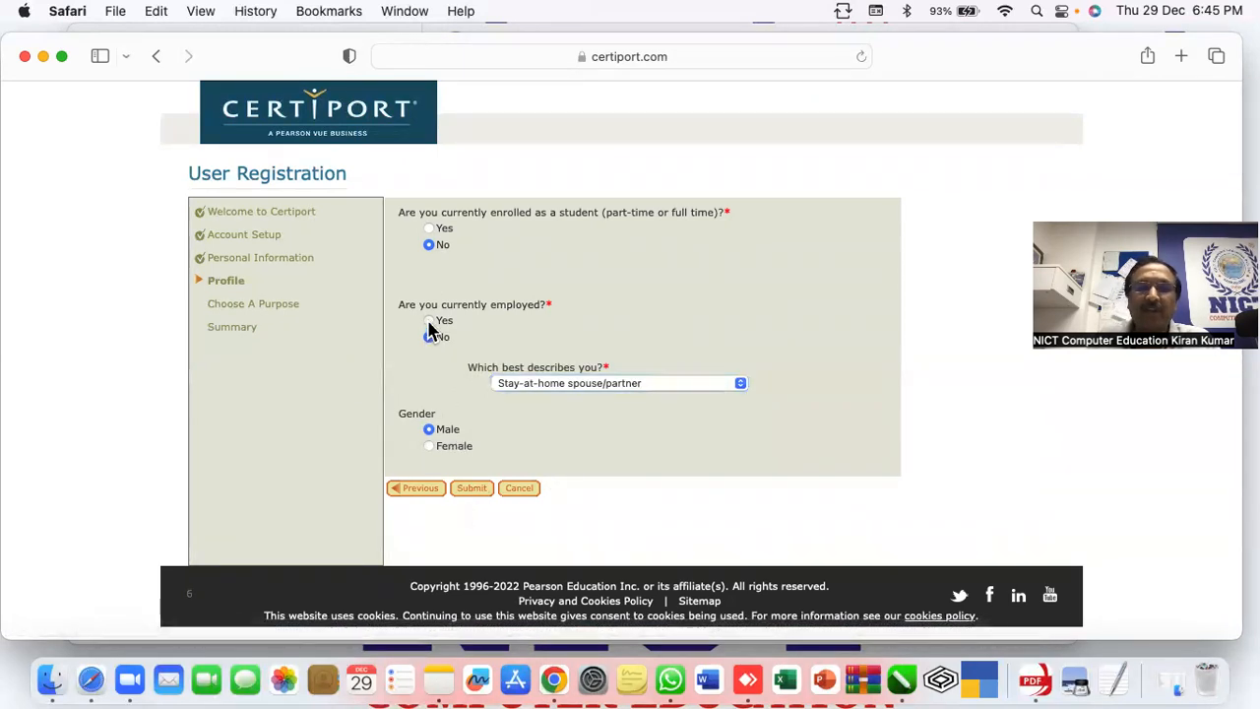
{"action": "left_click", "coordinate": [590, 382]}
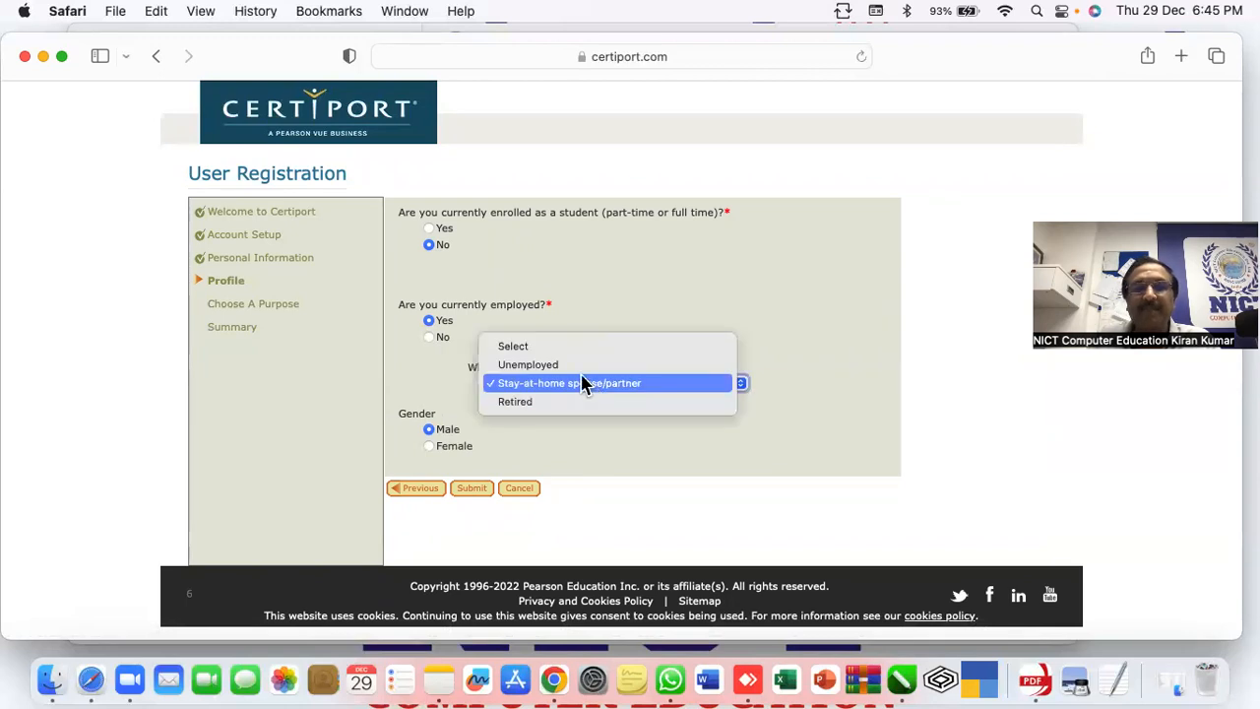
{"action": "left_click", "coordinate": [542, 350]}
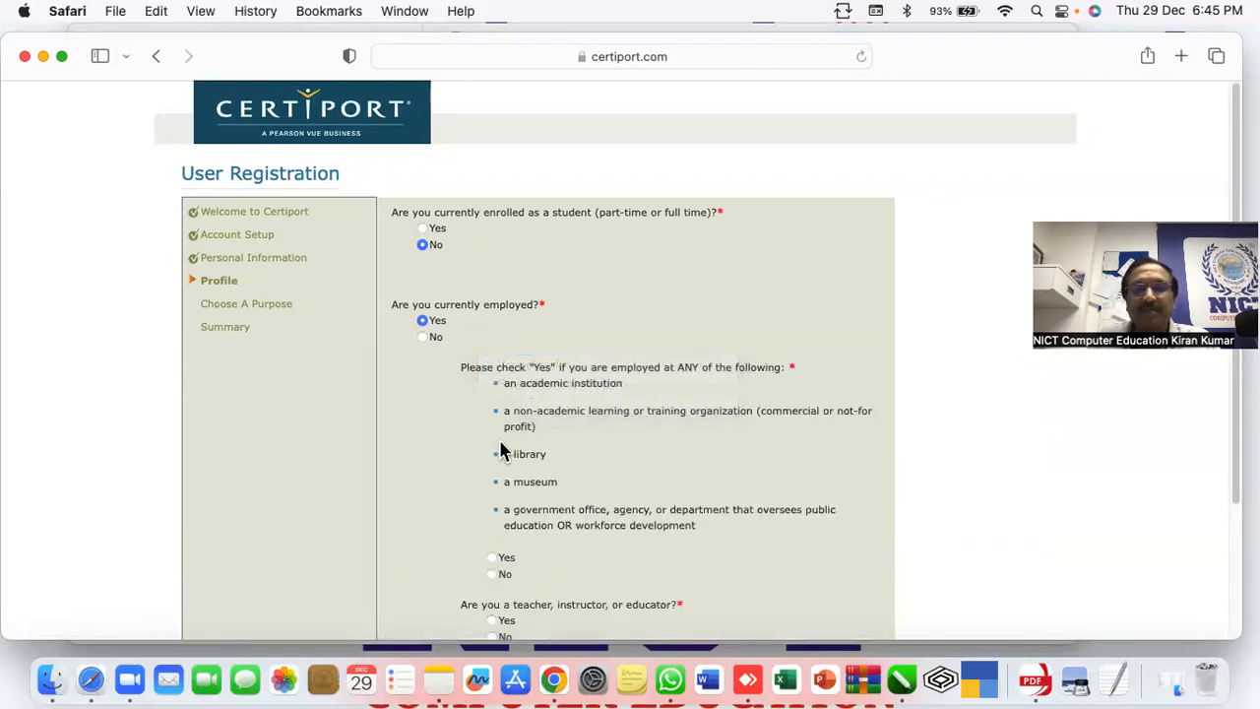
{"action": "scroll", "coordinate": [504, 445], "scroll_direction": "down", "scroll_amount": 3}
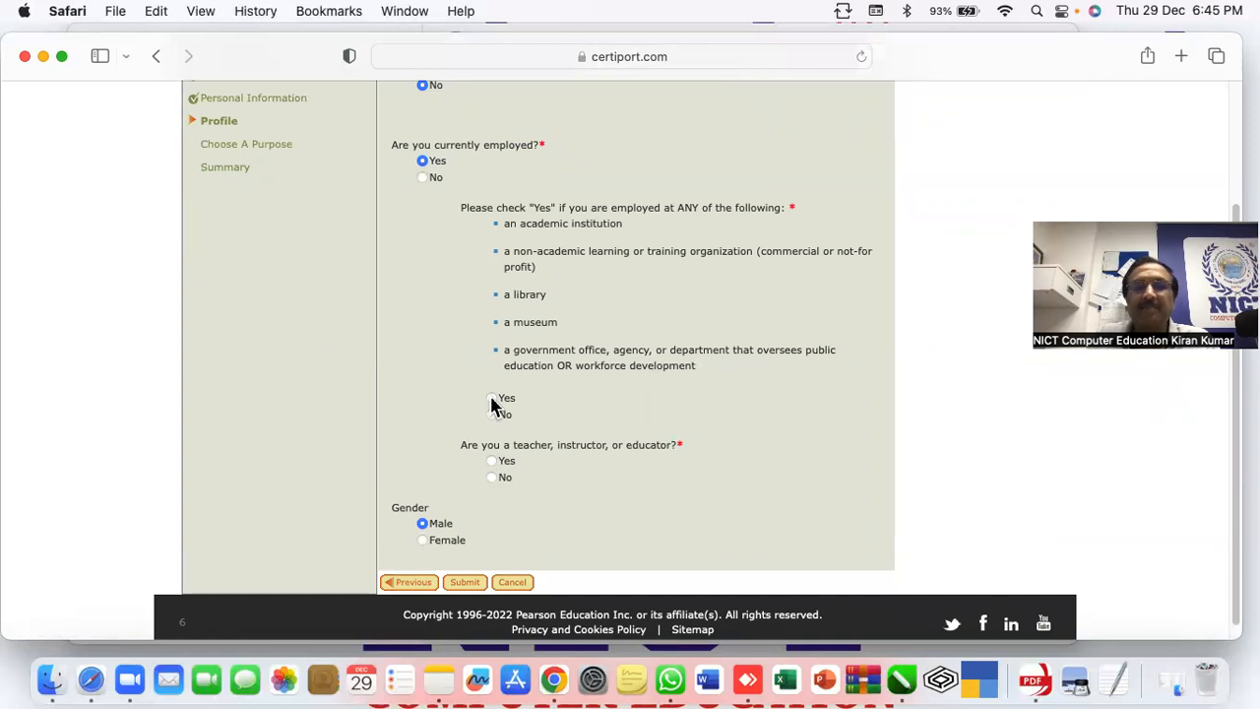
{"action": "left_click", "coordinate": [491, 398]}
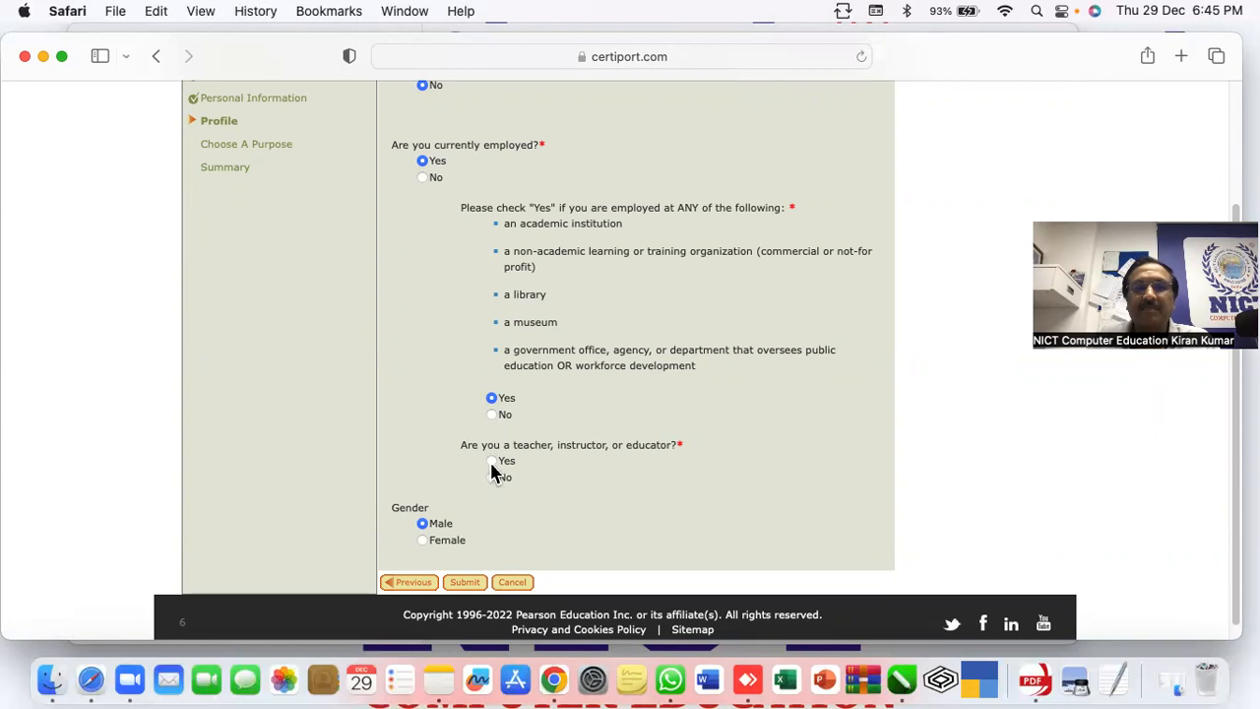
{"action": "left_click", "coordinate": [493, 447]}
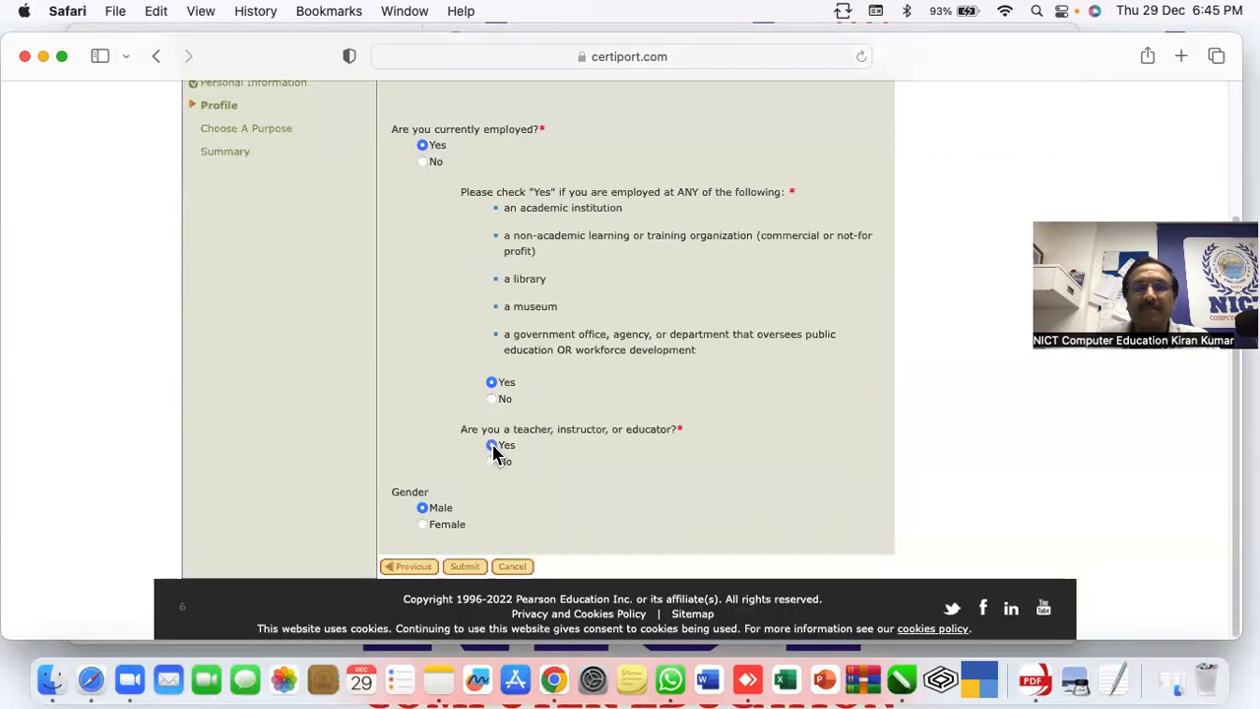
{"action": "left_click", "coordinate": [467, 568]}
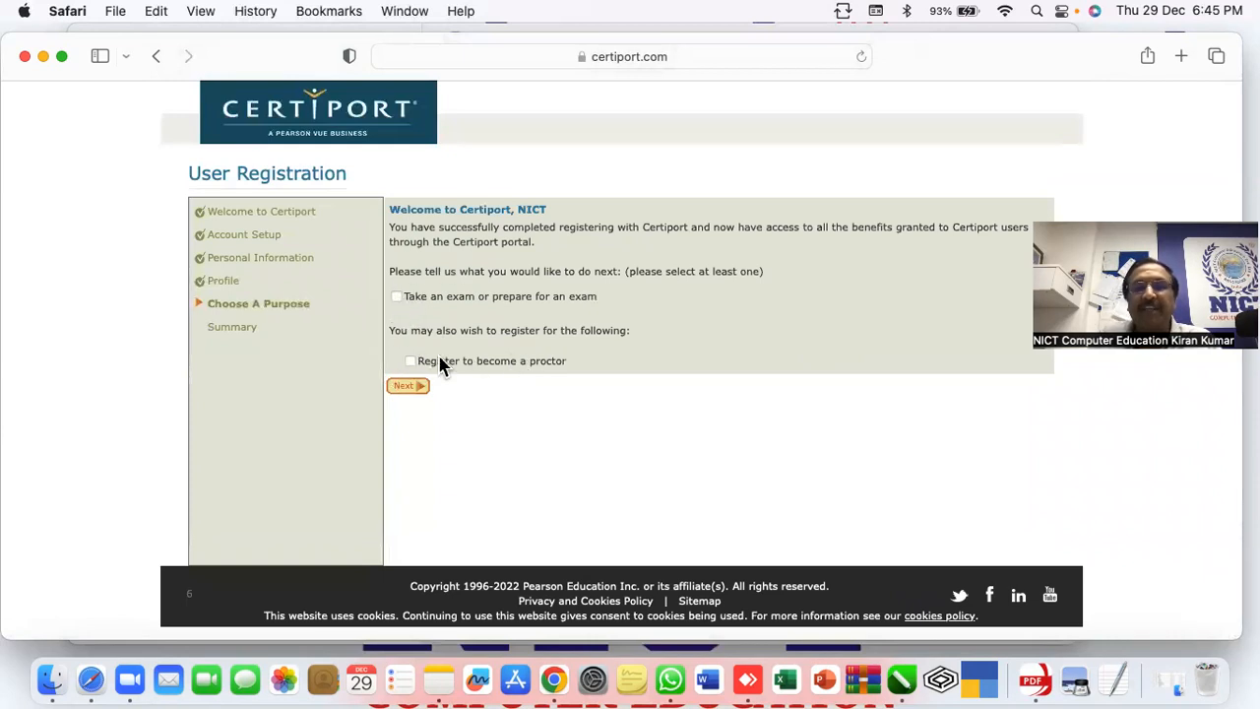
Choose 'Register to become a proctor' as the purpose and continue to the agreement step
{"action": "mouse_move", "coordinate": [551, 371]}
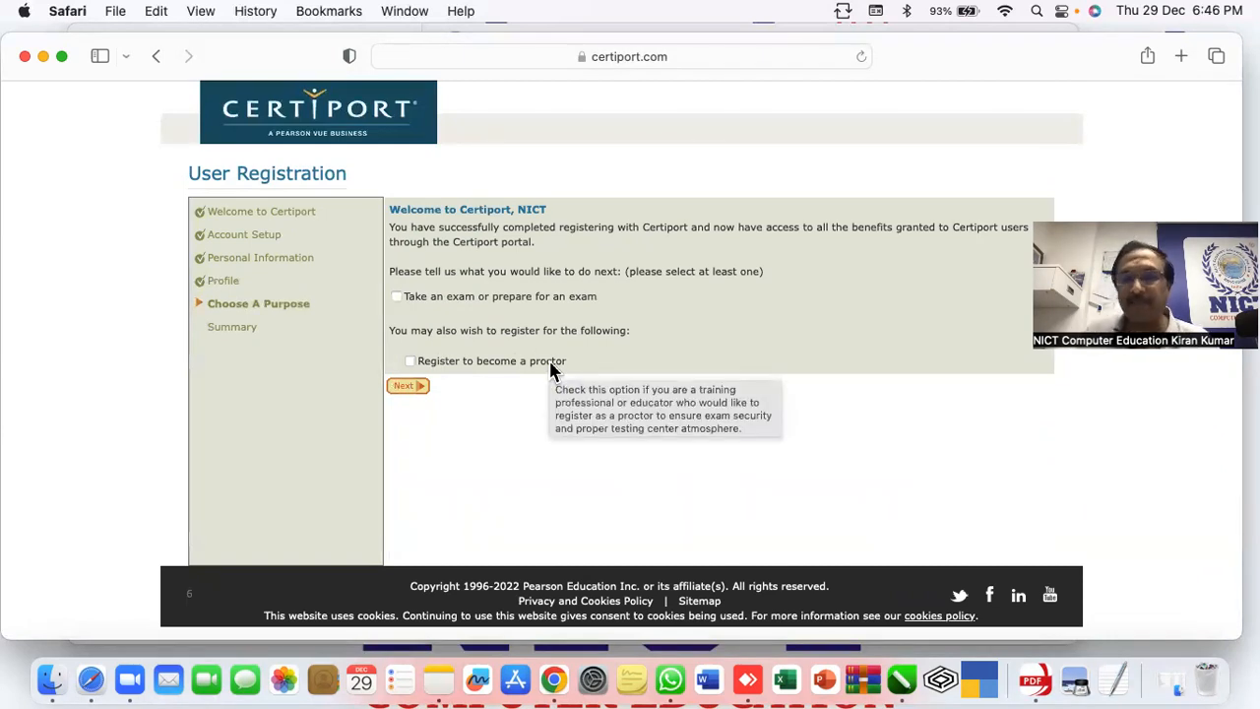
{"action": "left_click", "coordinate": [411, 363]}
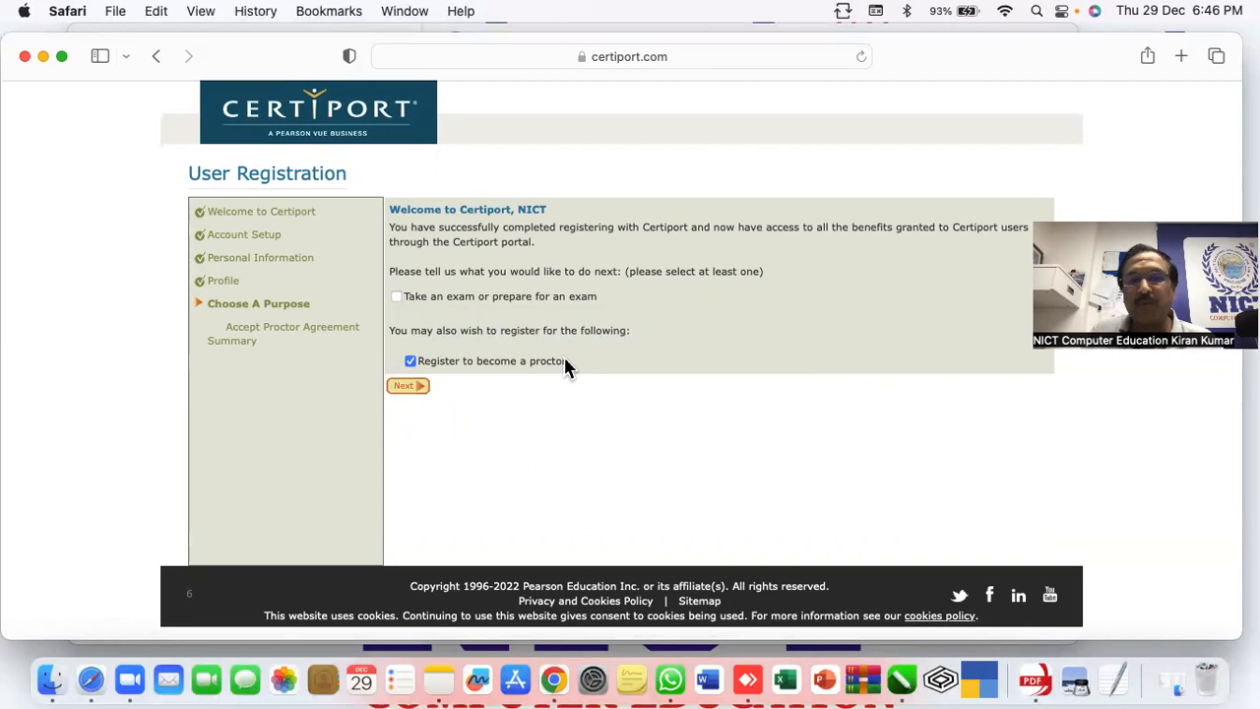
{"action": "left_click", "coordinate": [406, 386]}
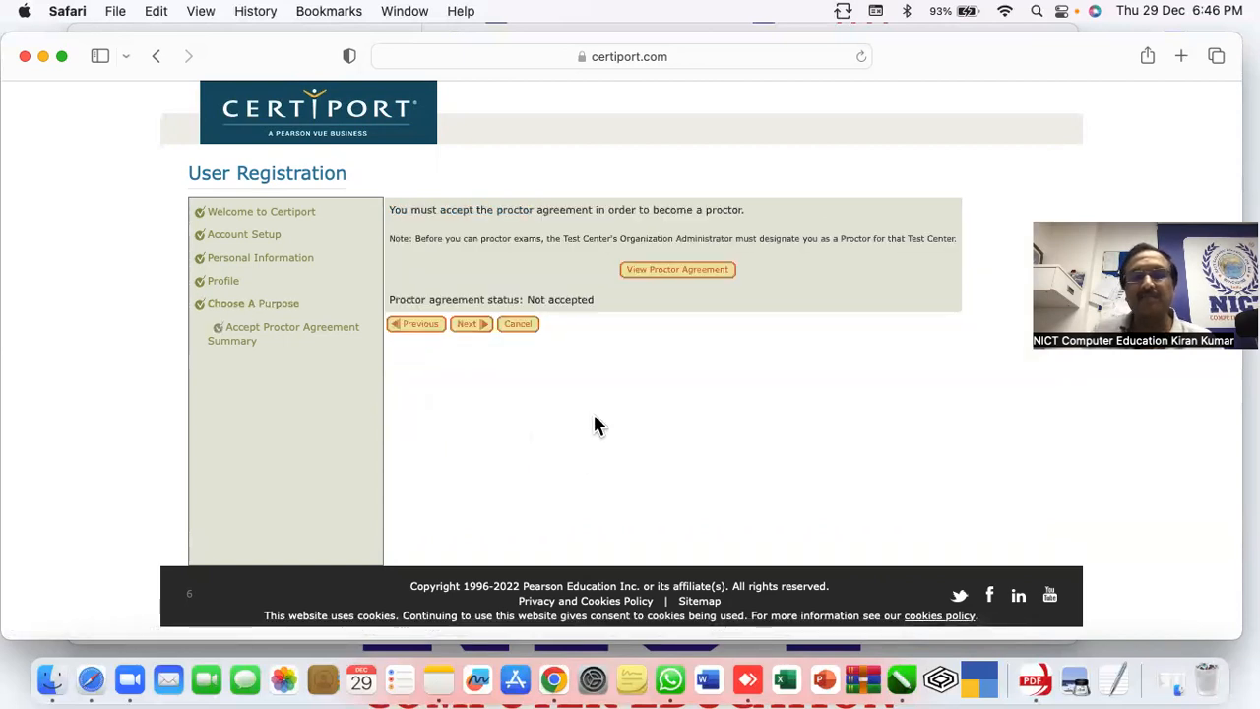
Open and review the Proctor Agreement, then accept it
{"action": "left_click", "coordinate": [680, 269]}
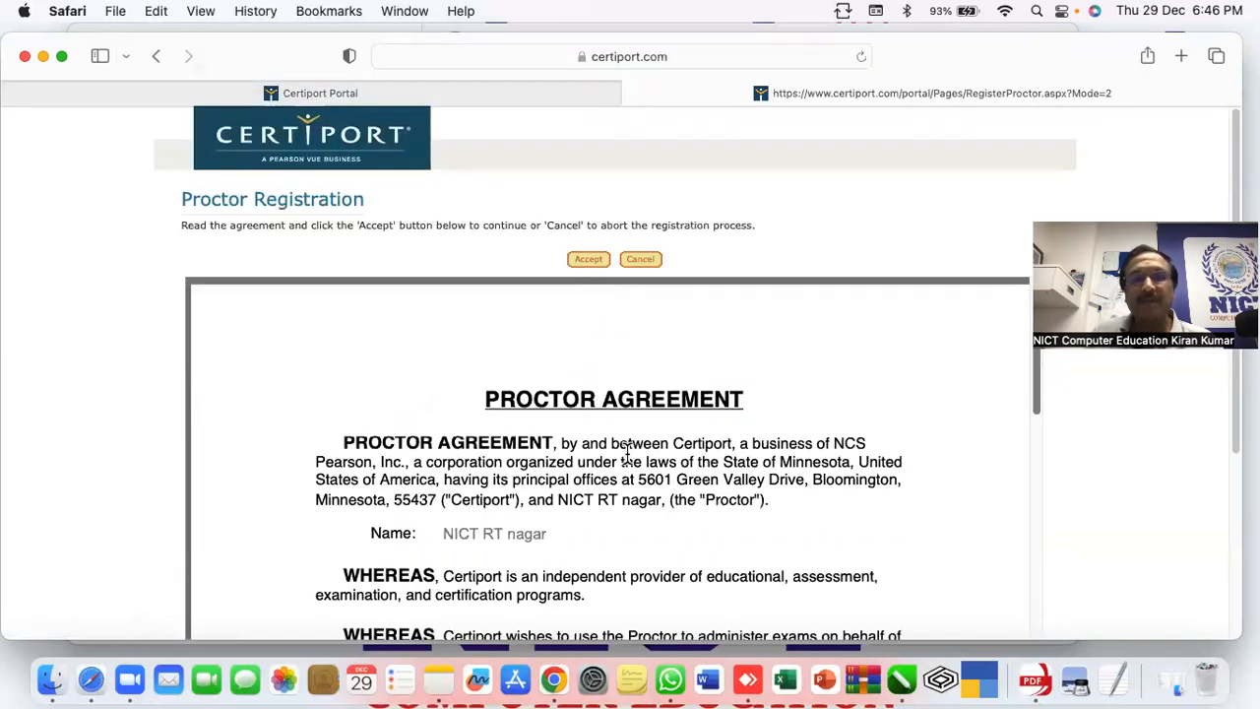
{"action": "scroll", "coordinate": [627, 453], "scroll_direction": "down", "scroll_amount": 20}
{"action": "scroll", "coordinate": [624, 459], "scroll_direction": "up", "scroll_amount": 20}
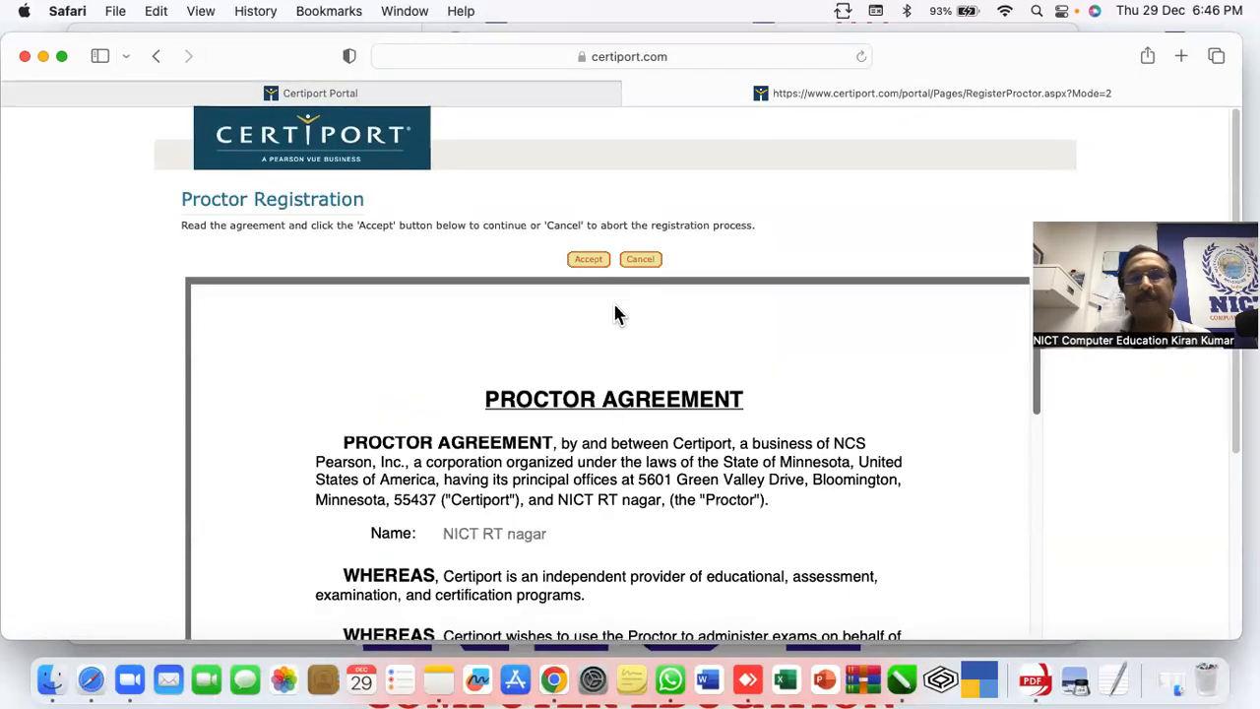
{"action": "left_click", "coordinate": [588, 260]}
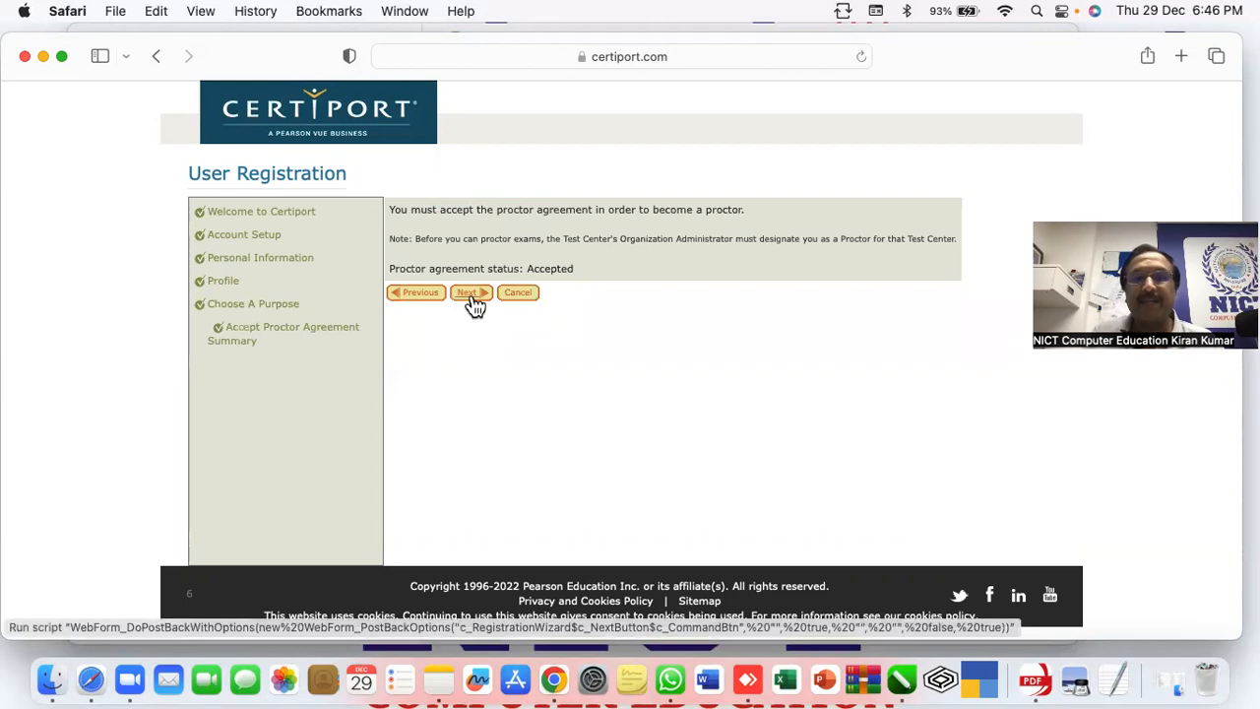
Go to the registration Summary page and finish registration
{"action": "left_click", "coordinate": [470, 293]}
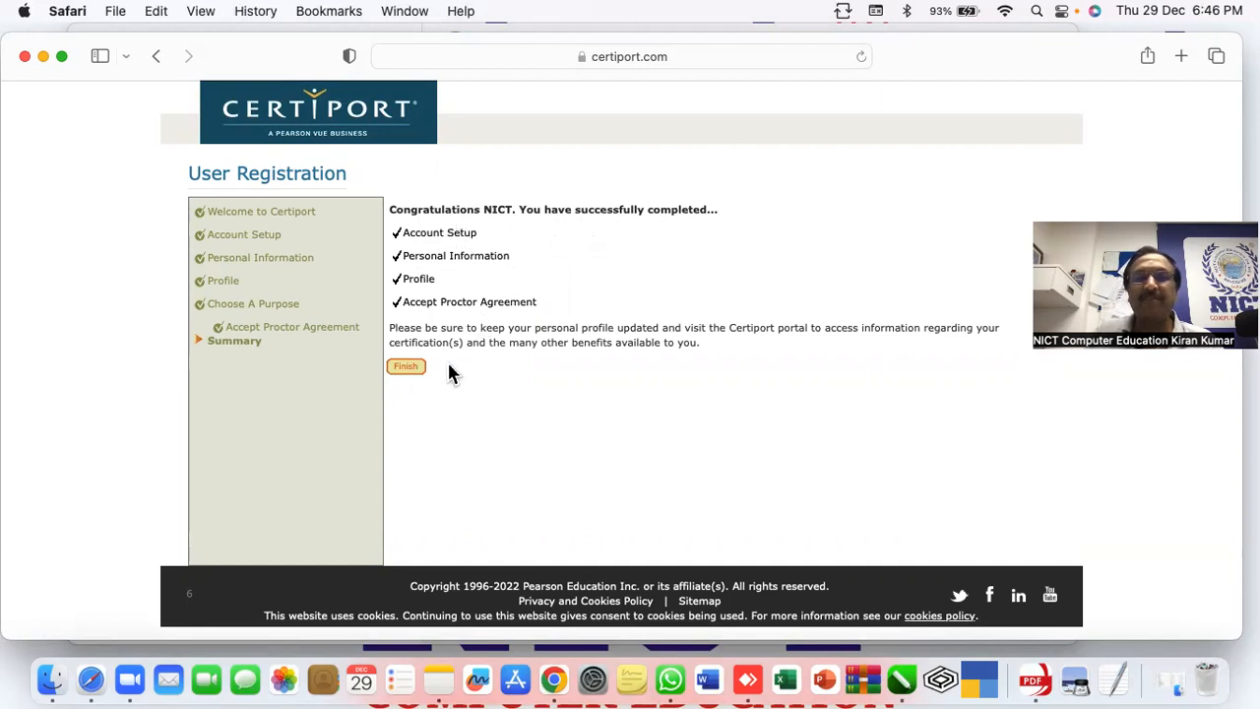
{"action": "left_click", "coordinate": [411, 371]}
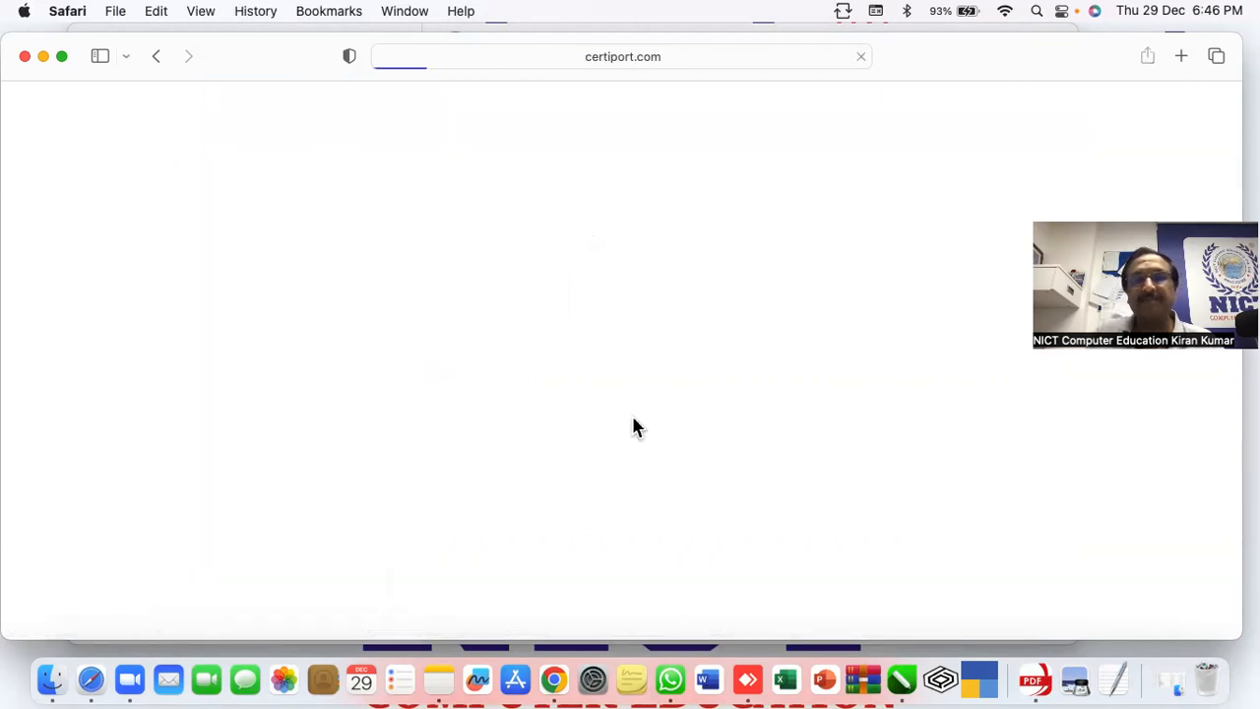